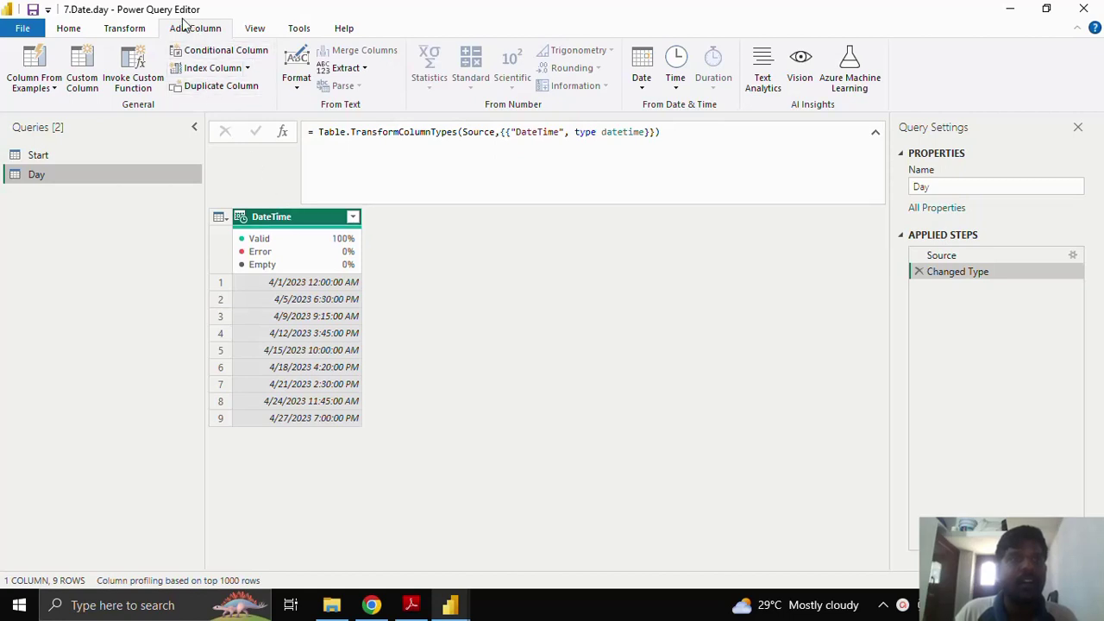
- Add a custom column named Day with the formula Date.Day([DateTime])
{"action": "left_click", "coordinate": [87, 76]}
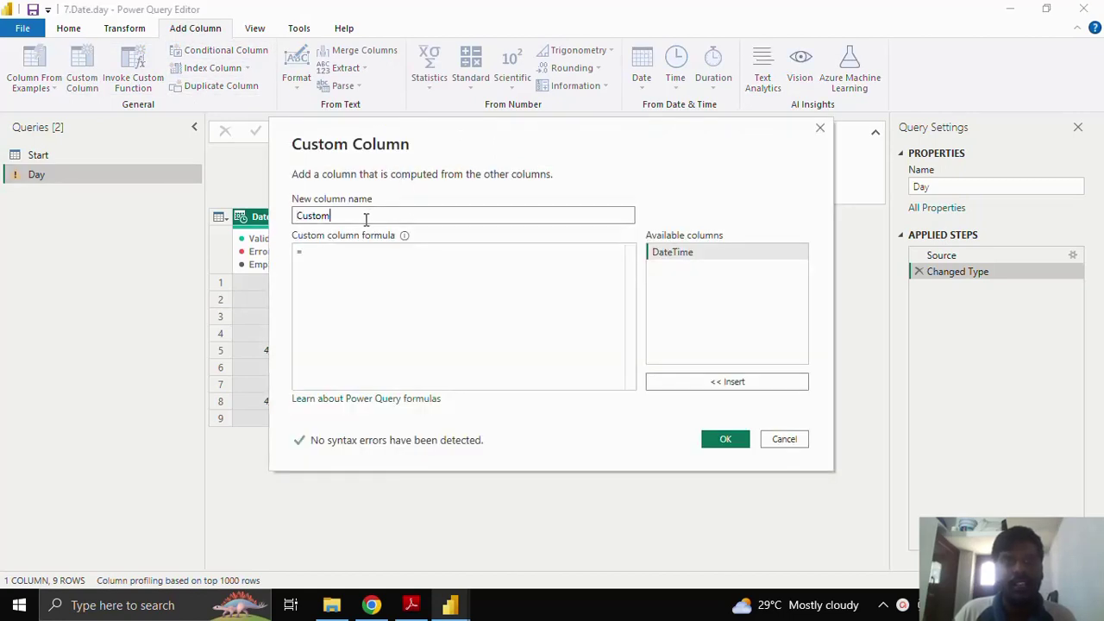
{"action": "left_click_drag", "start_coordinate": [366, 219], "coordinate": [281, 216]}
{"action": "type", "text": "Day"}
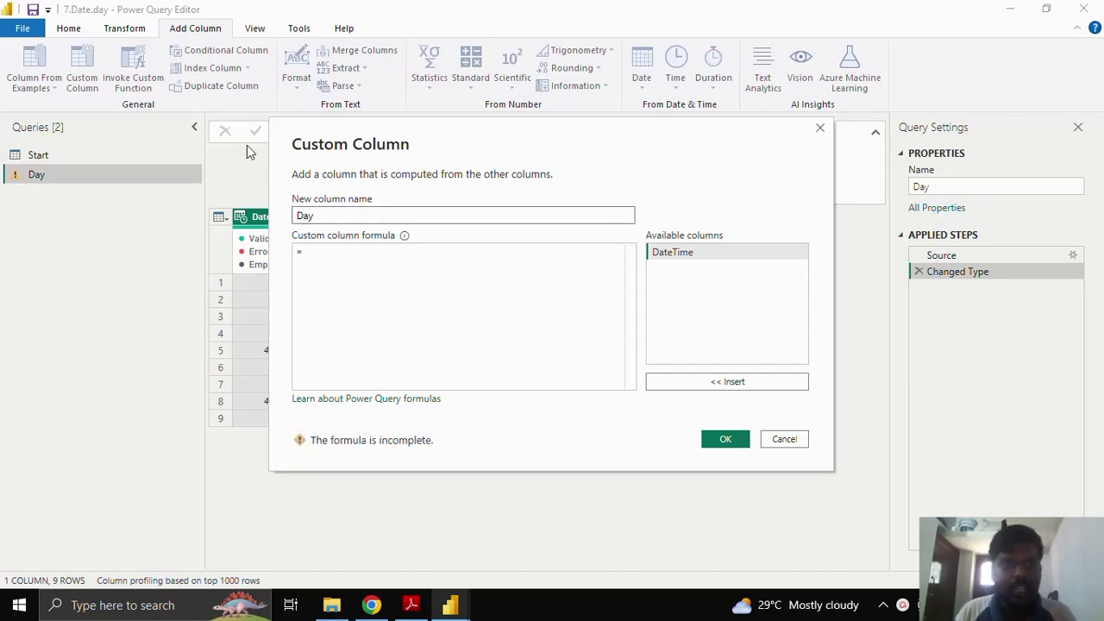
{"action": "left_click", "coordinate": [314, 249]}
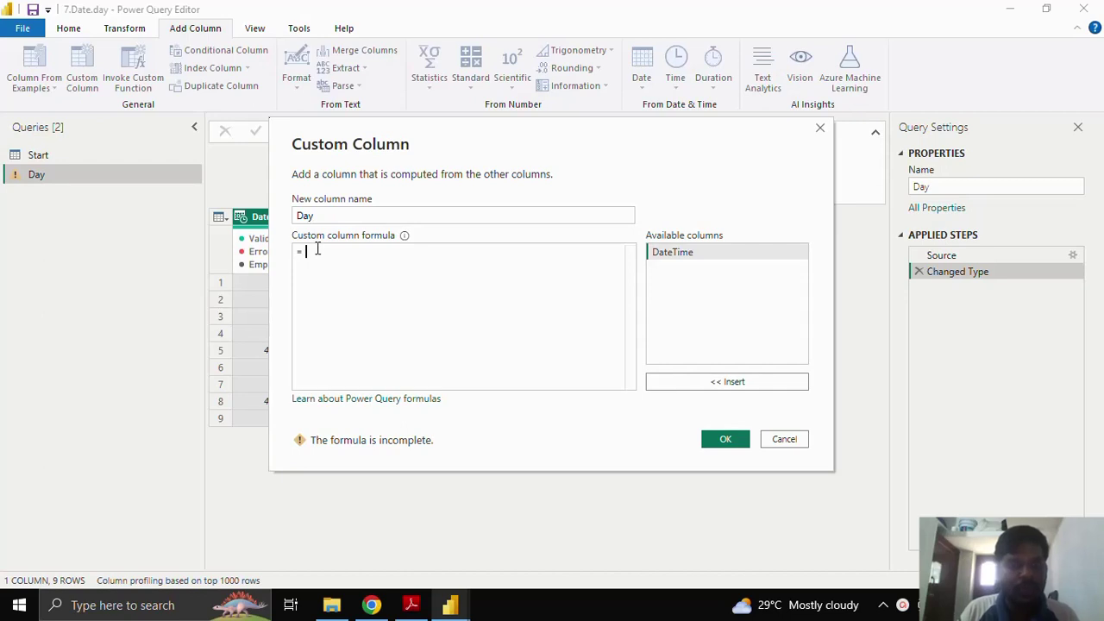
{"action": "type", "text": "Date"}
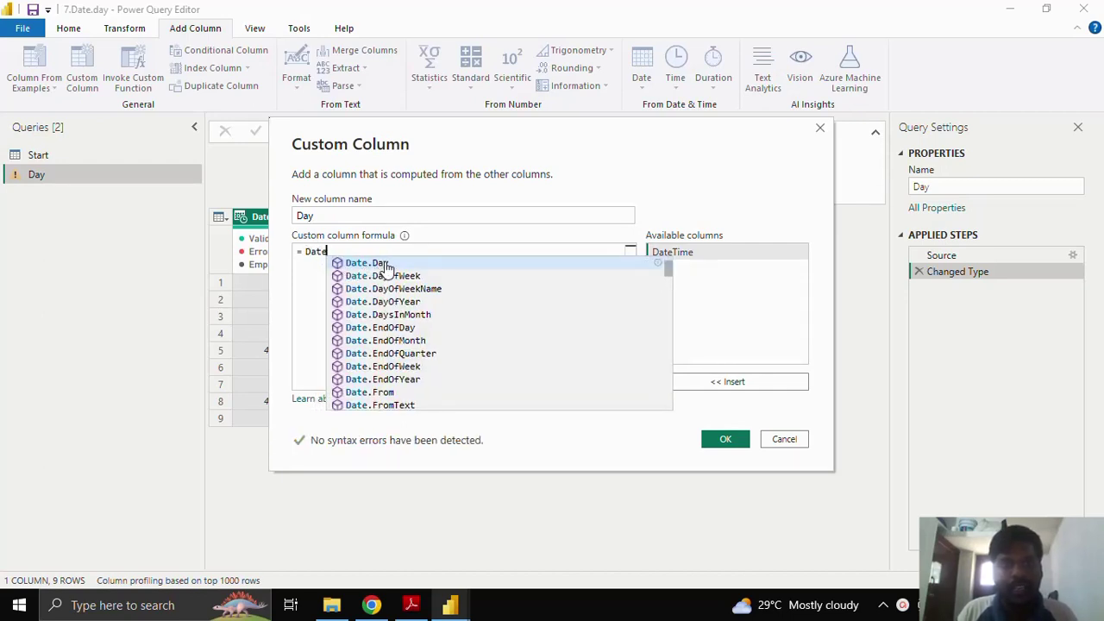
{"action": "left_click", "coordinate": [382, 263]}
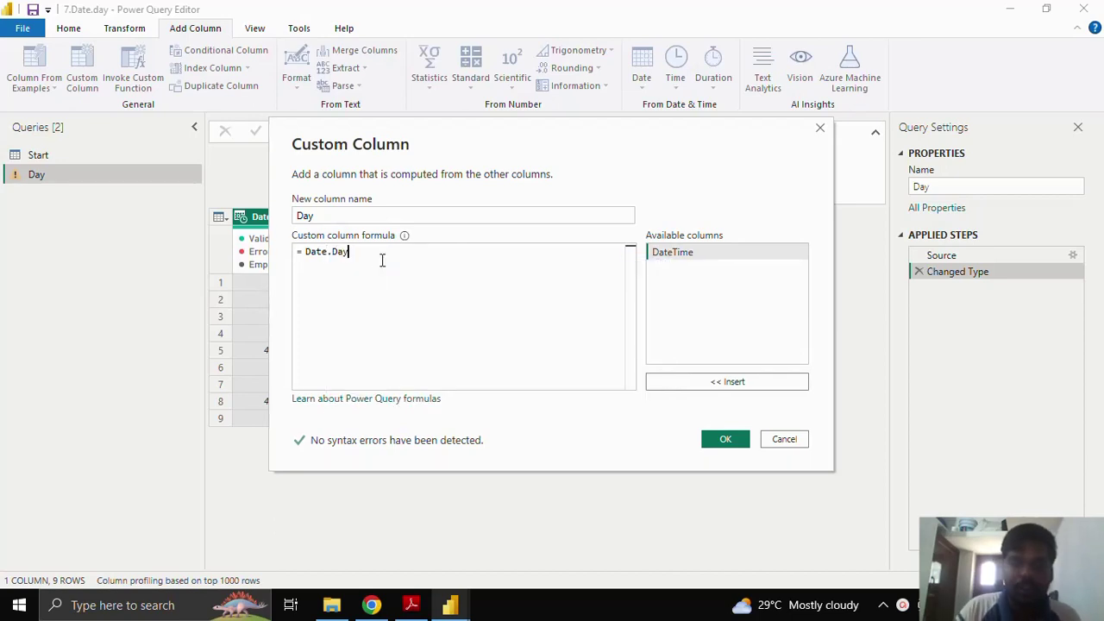
{"action": "type", "text": "("}
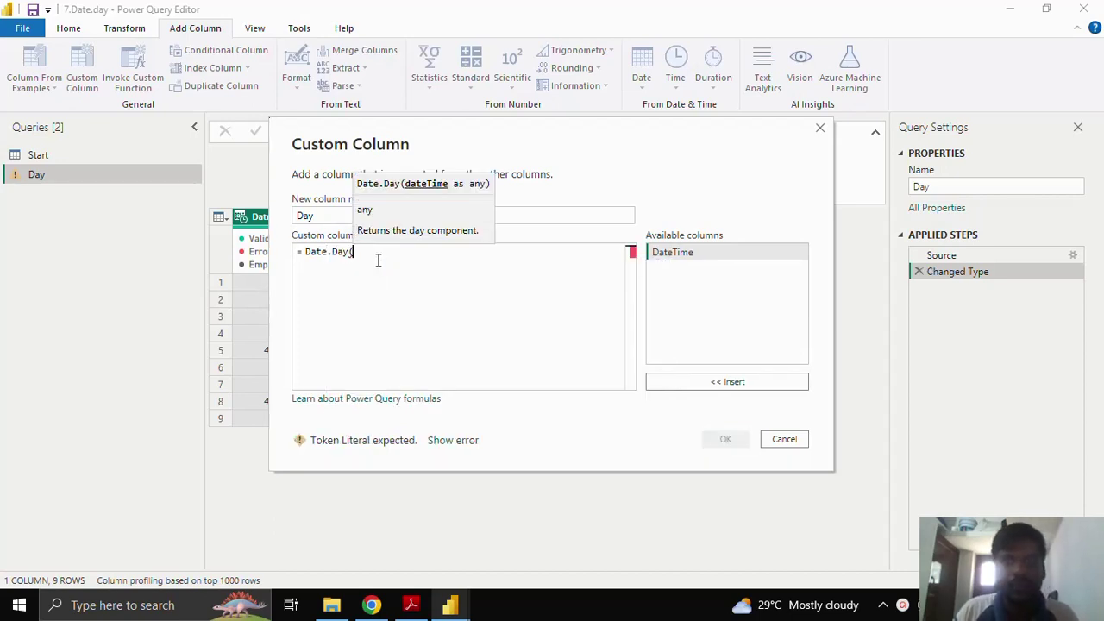
{"action": "left_click", "coordinate": [716, 385]}
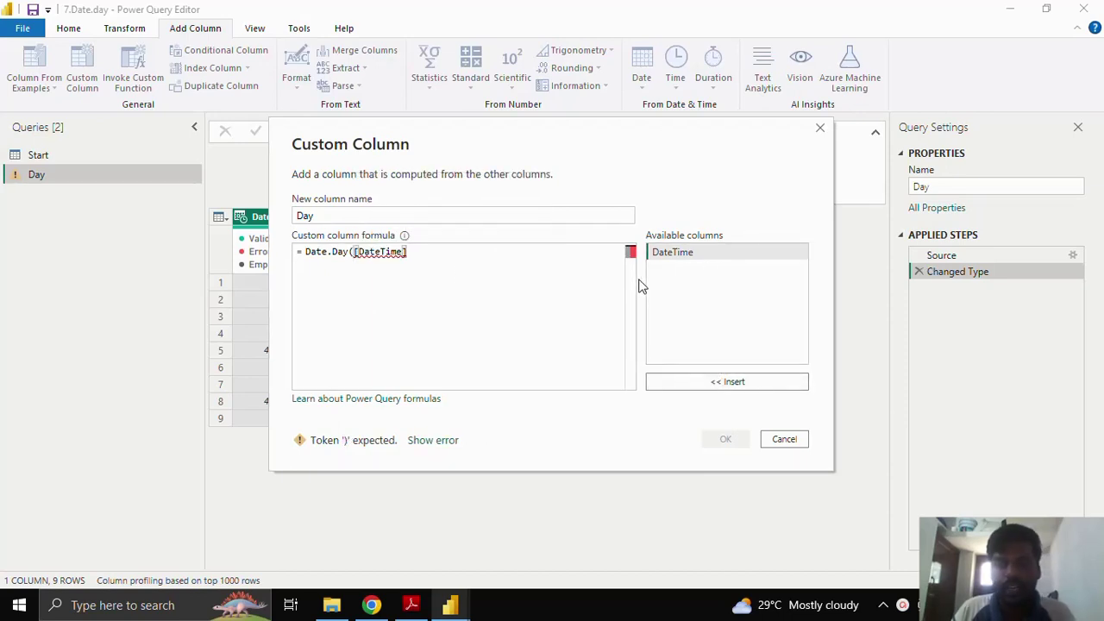
{"action": "type", "text": ")"}
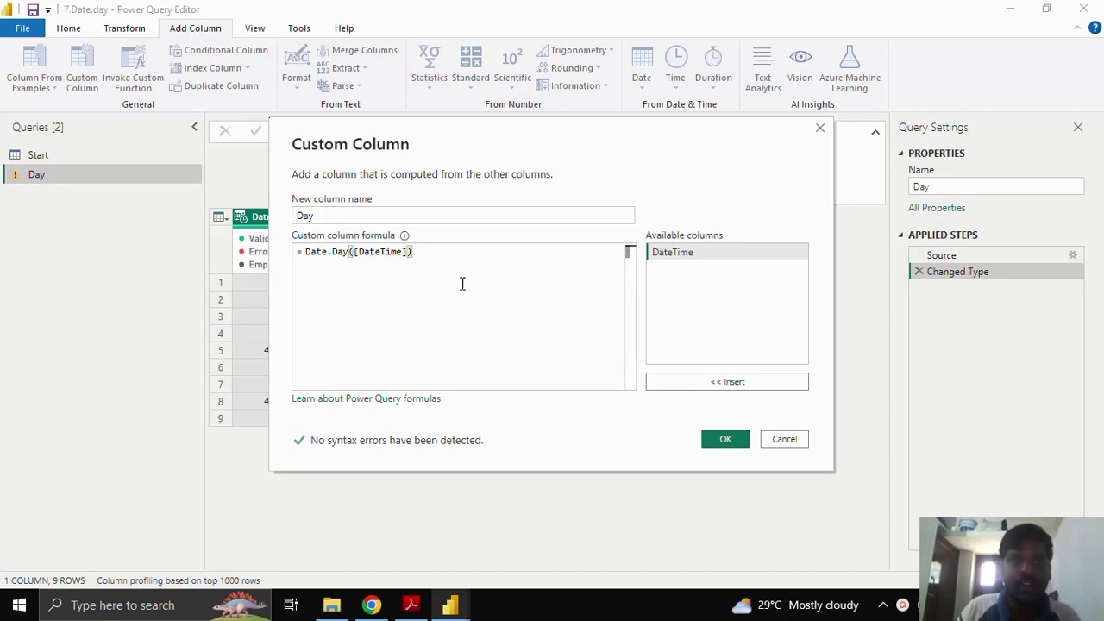
{"action": "left_click", "coordinate": [723, 440]}
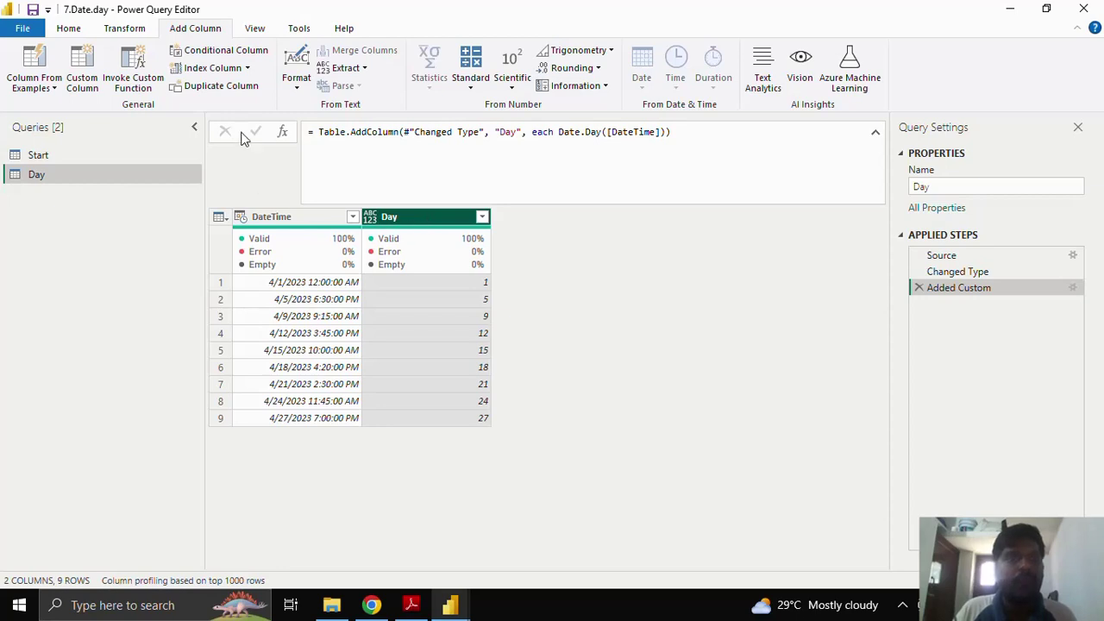
- Add a custom column named "day of week" with the formula Date.DayOfWeek([DateTime])
{"action": "left_click", "coordinate": [85, 81]}
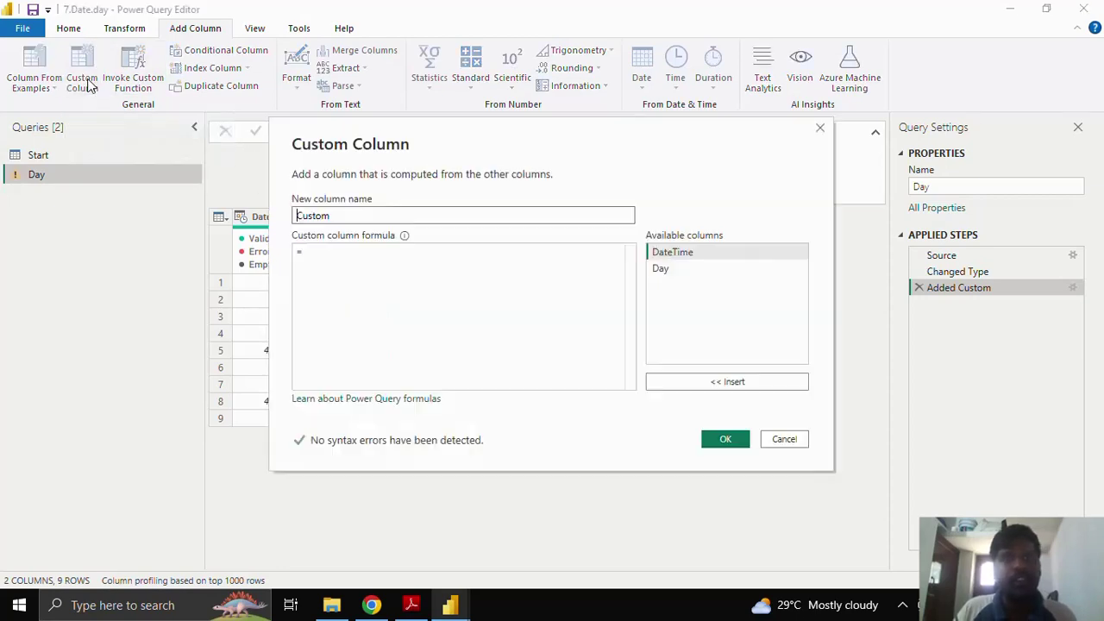
{"action": "left_click_drag", "start_coordinate": [337, 216], "coordinate": [279, 221]}
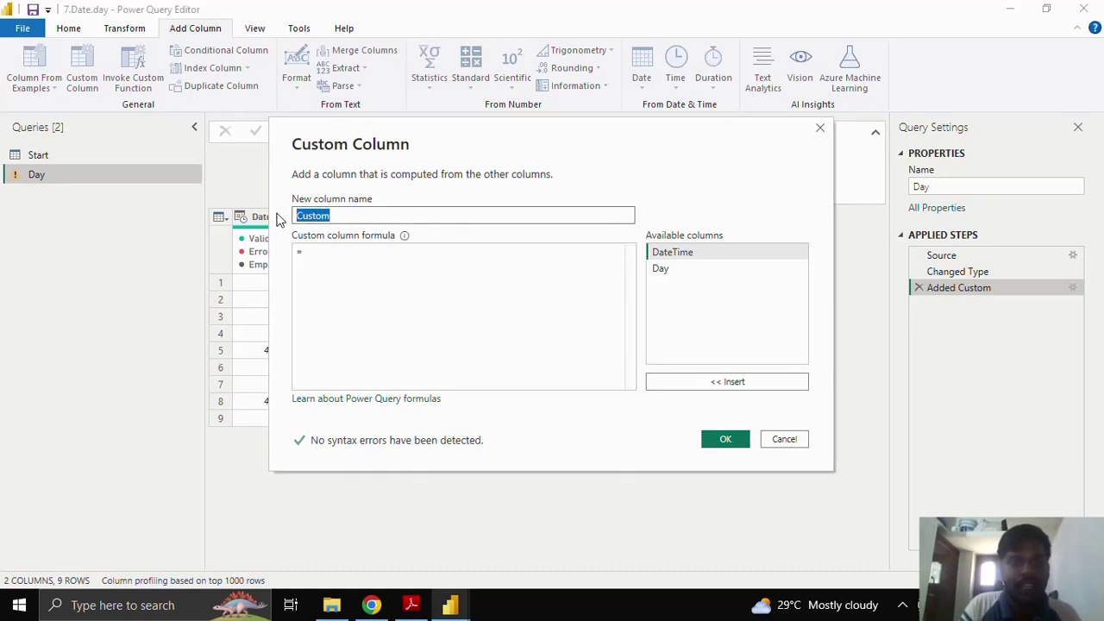
{"action": "type", "text": "day of week"}
{"action": "left_click", "coordinate": [338, 249]}
{"action": "type", "text": "Date"}
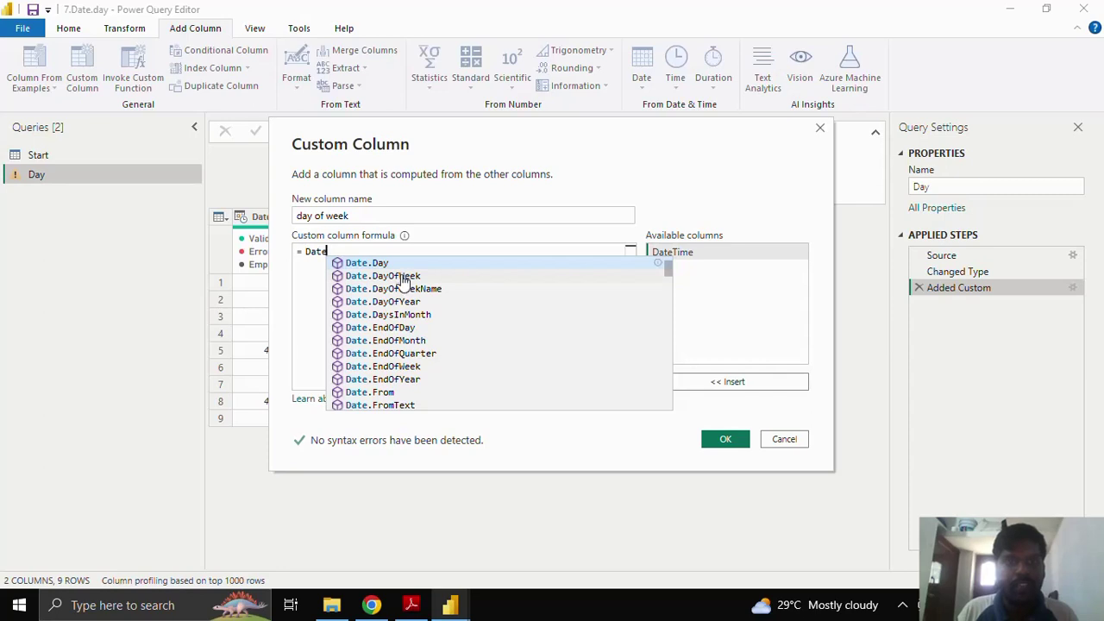
{"action": "key", "text": "Escape"}
{"action": "type", "text": ".DayOfWeek"}
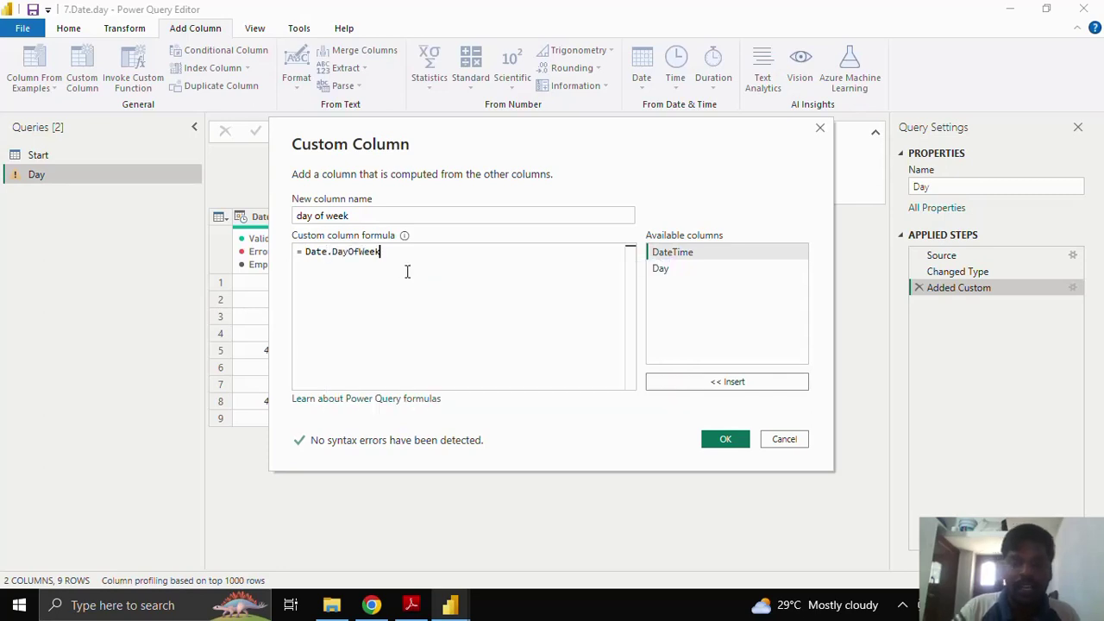
{"action": "type", "text": "("}
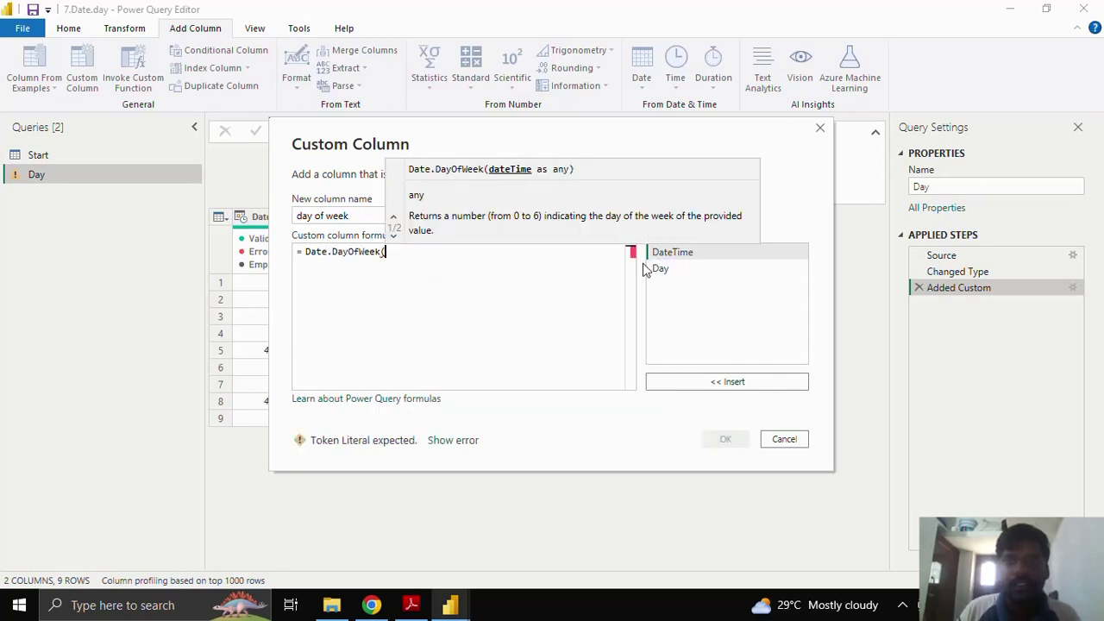
{"action": "left_click", "coordinate": [696, 252]}
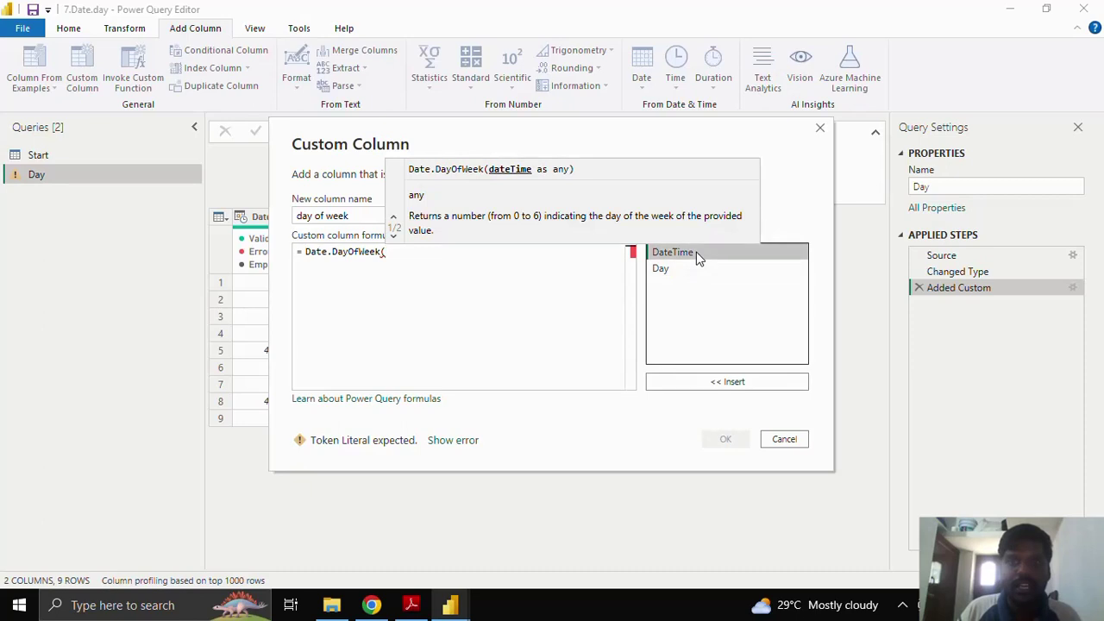
{"action": "left_click", "coordinate": [721, 381]}
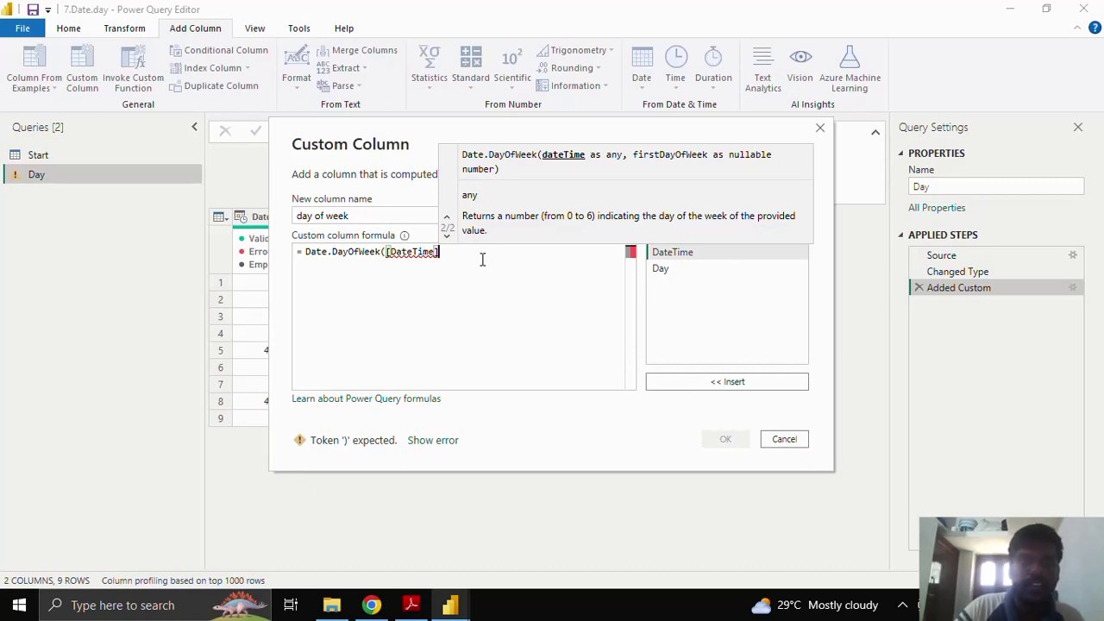
{"action": "type", "text": ")"}
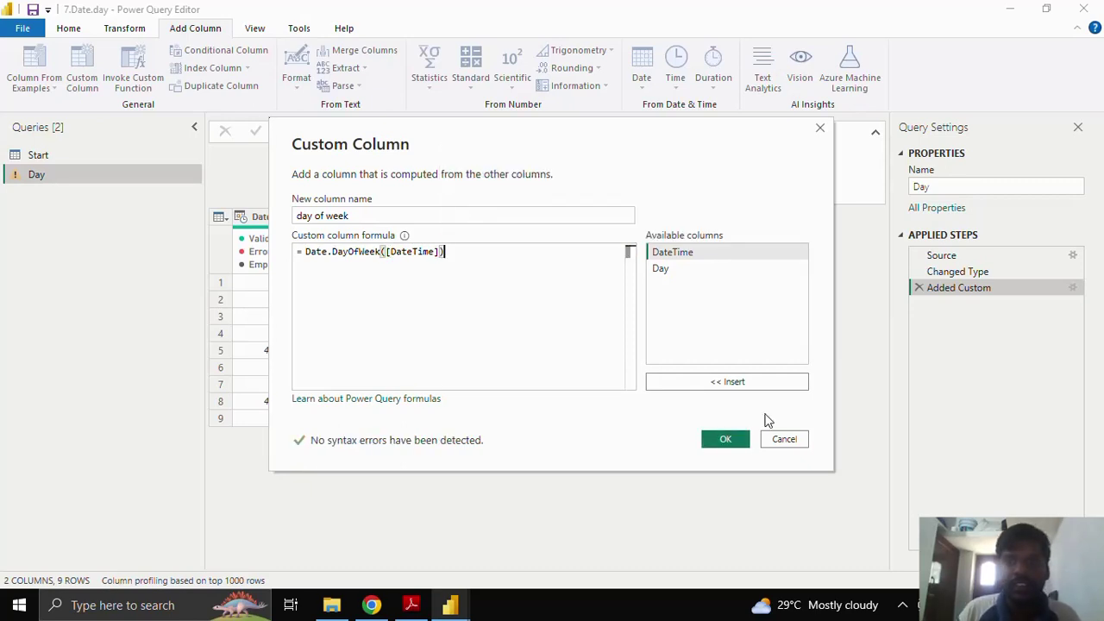
{"action": "left_click", "coordinate": [732, 439]}
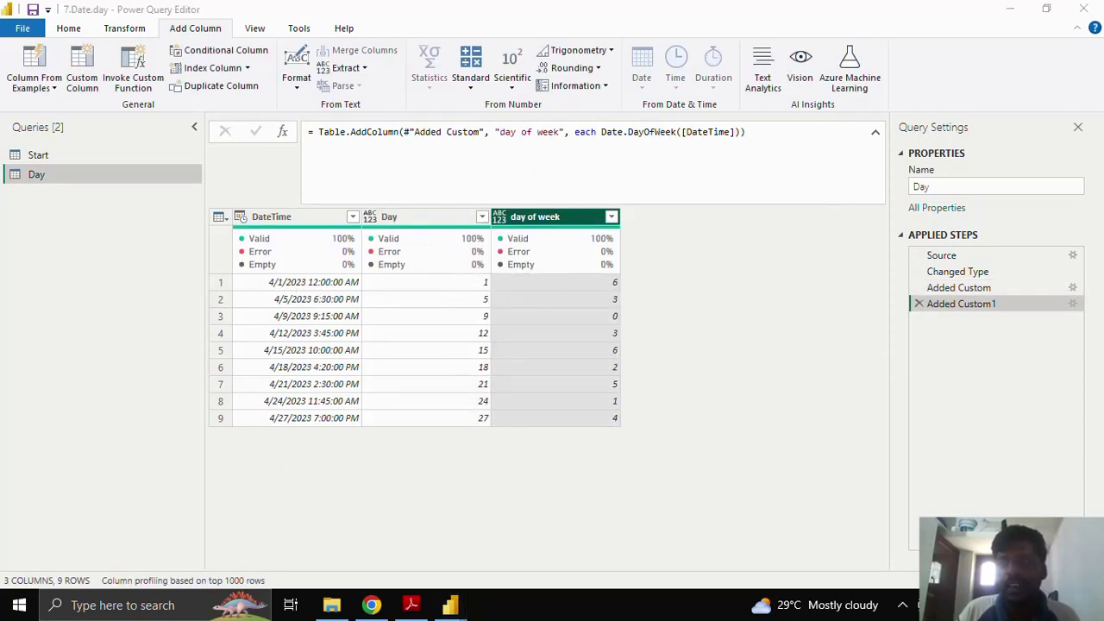
- Consult the system calendar, and add Day.Monday as the first-day-of-week argument of Date.DayOfWeek in the "day of week" column's formula
{"action": "left_click", "coordinate": [1063, 605]}
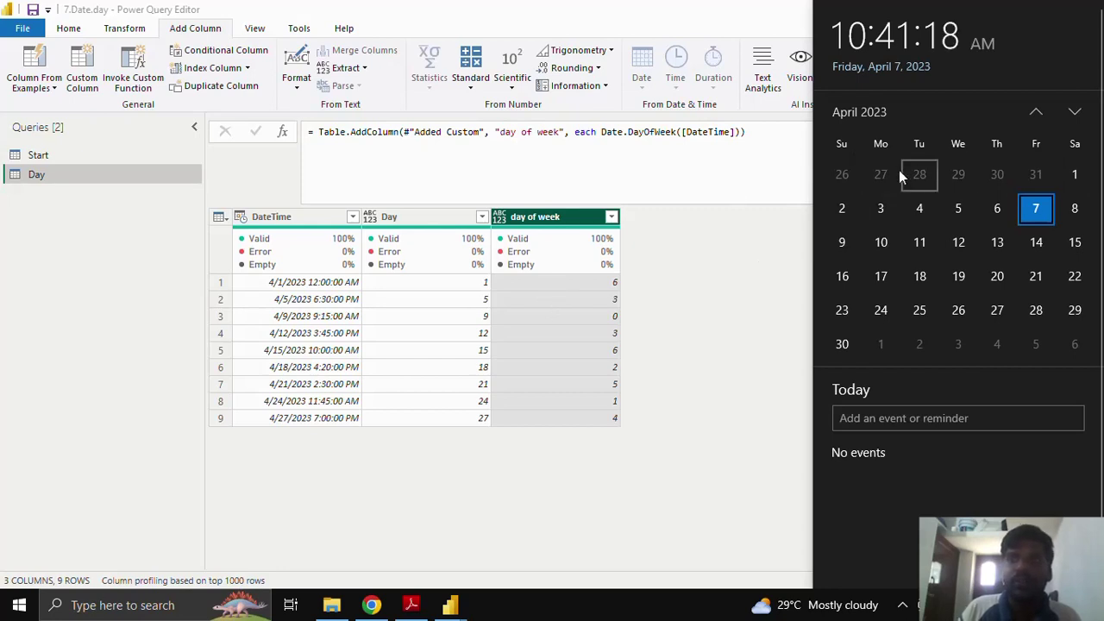
{"action": "left_click", "coordinate": [740, 131]}
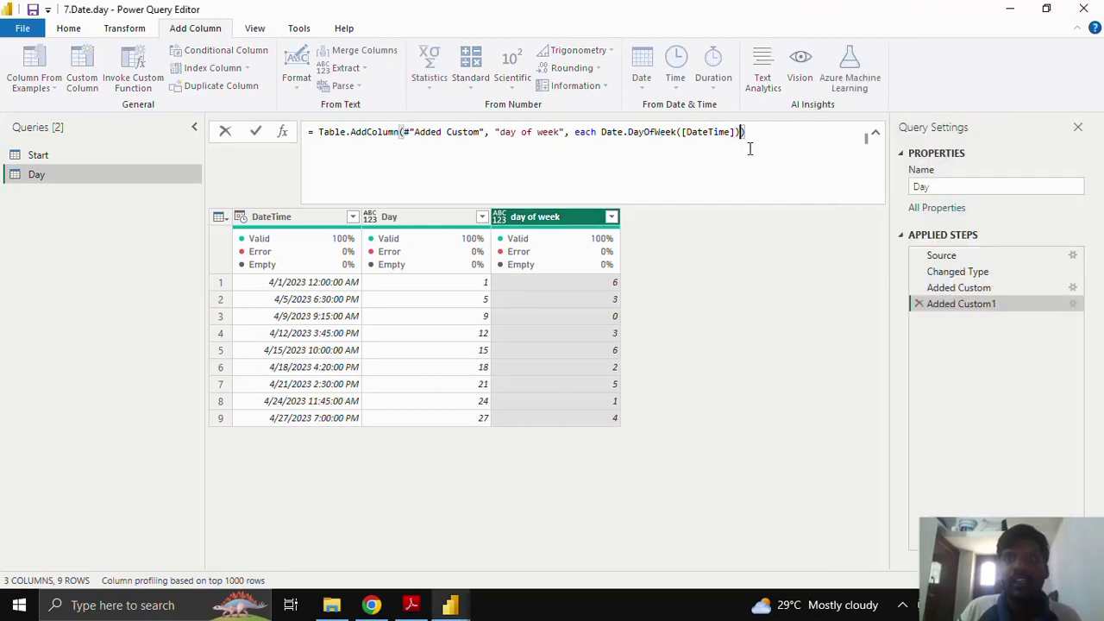
{"action": "key", "text": "Left"}
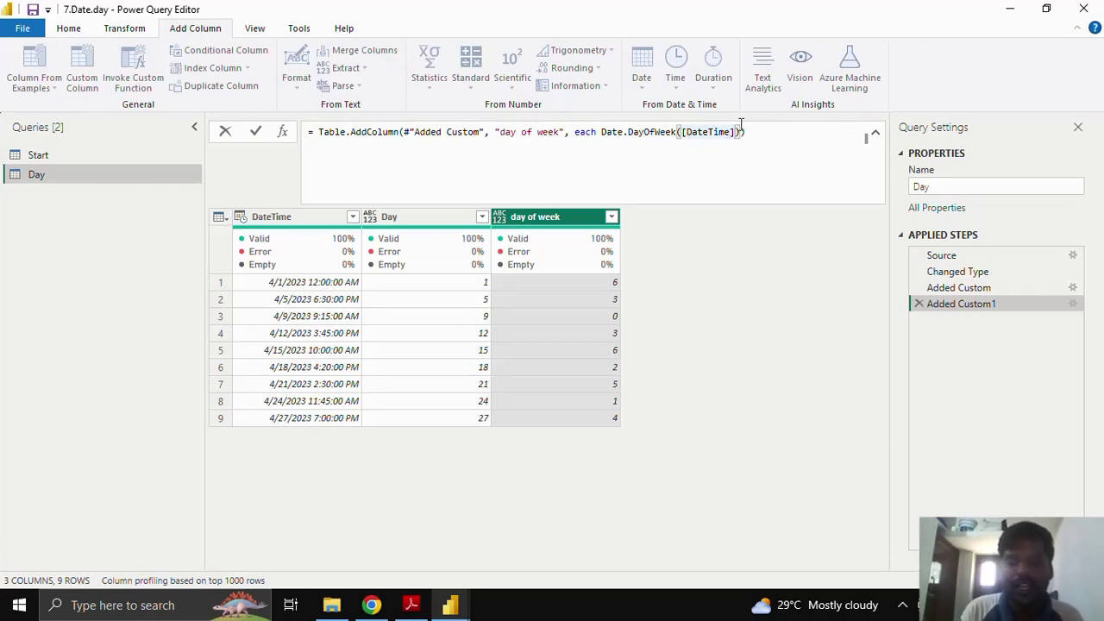
{"action": "type", "text": ","}
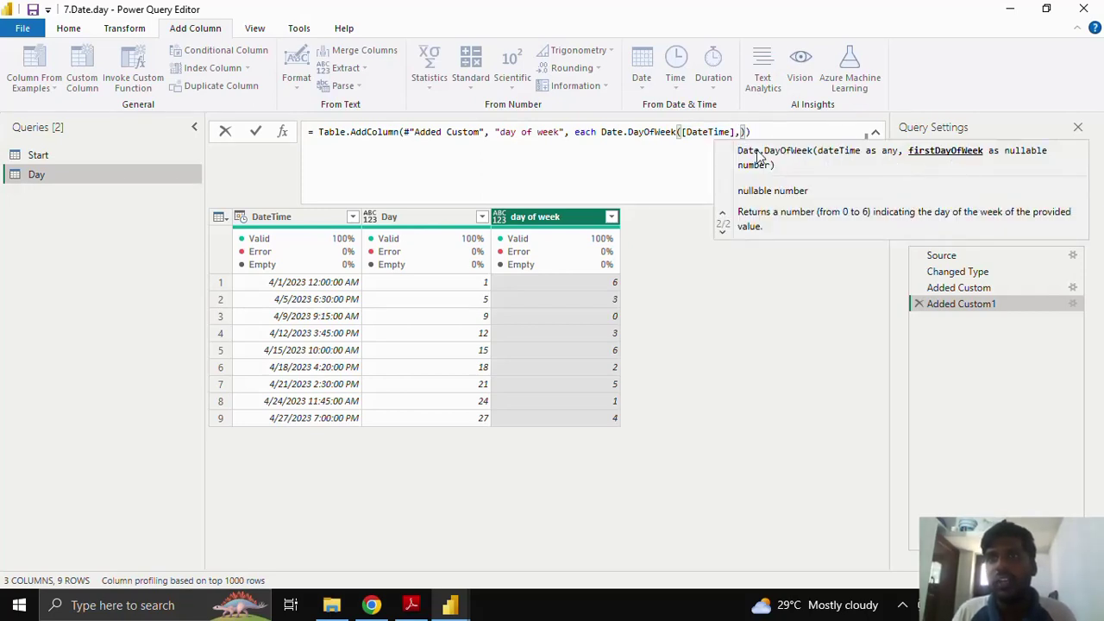
{"action": "type", "text": "Day"}
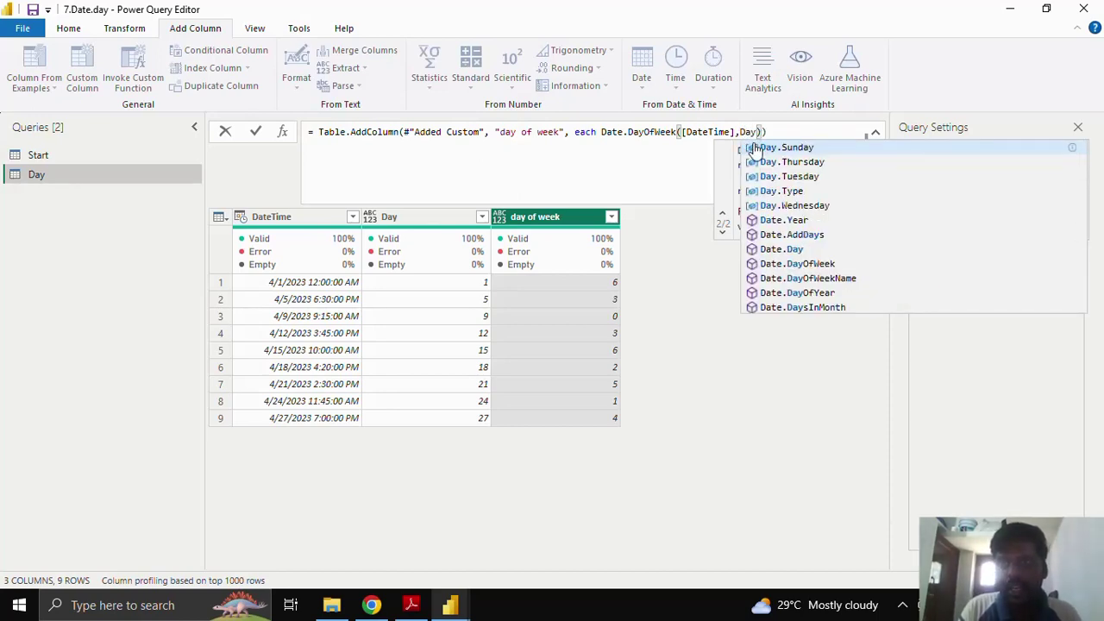
{"action": "type", "text": "."}
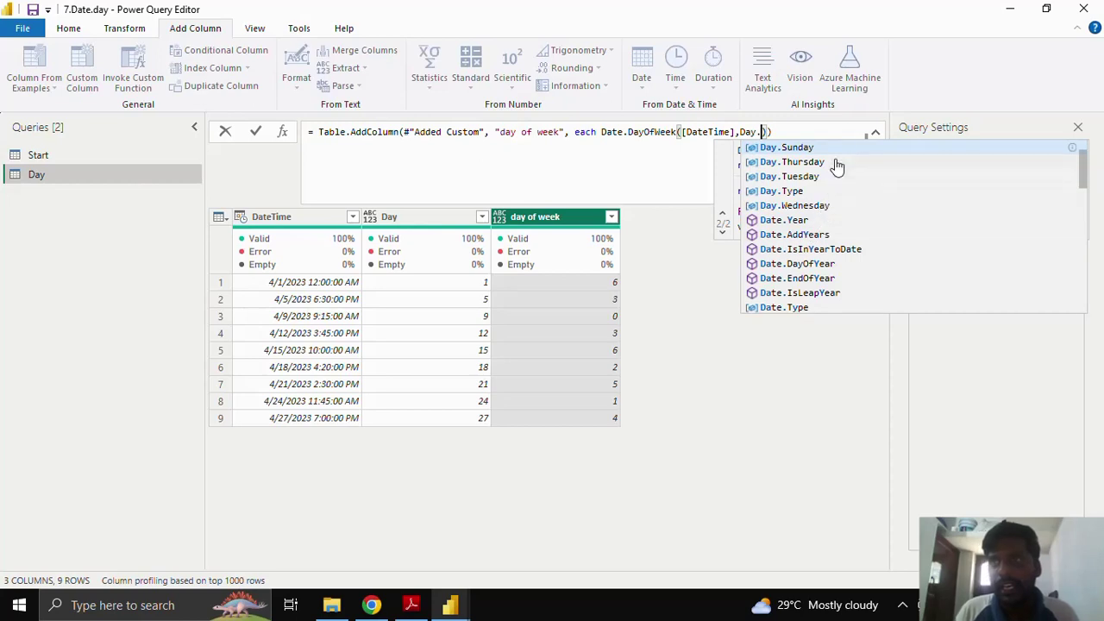
{"action": "type", "text": "Mon"}
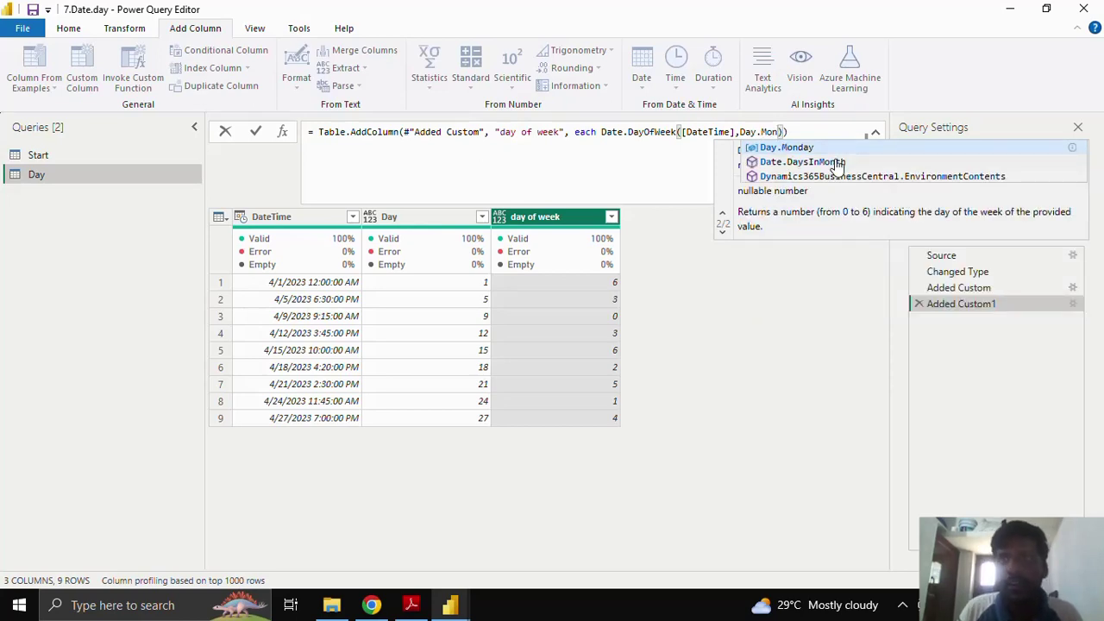
{"action": "left_click", "coordinate": [794, 147]}
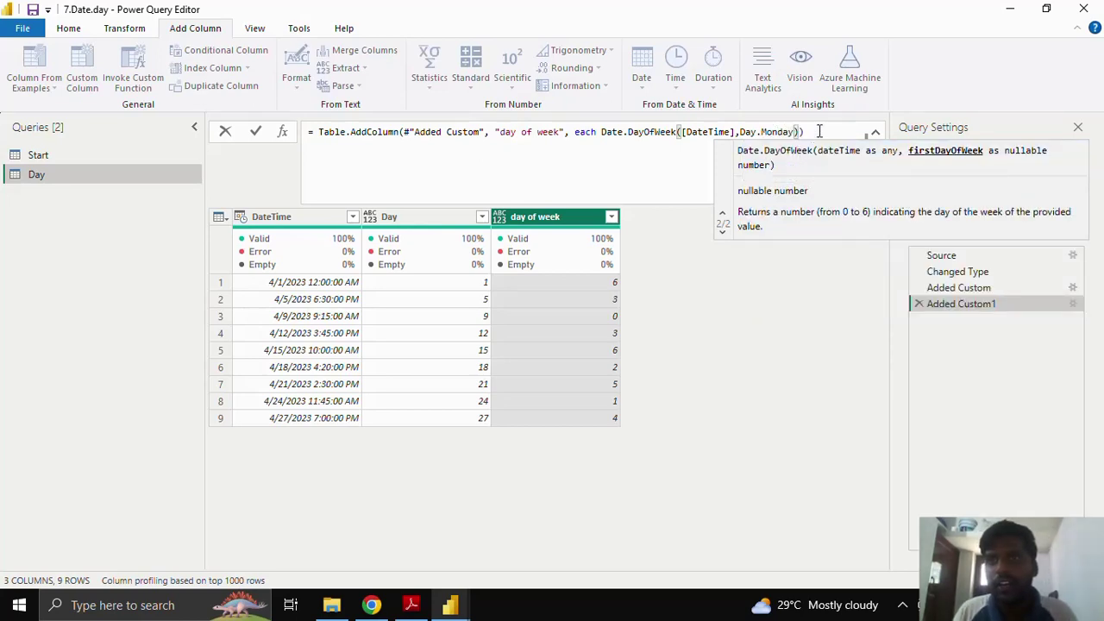
{"action": "left_click", "coordinate": [820, 132]}
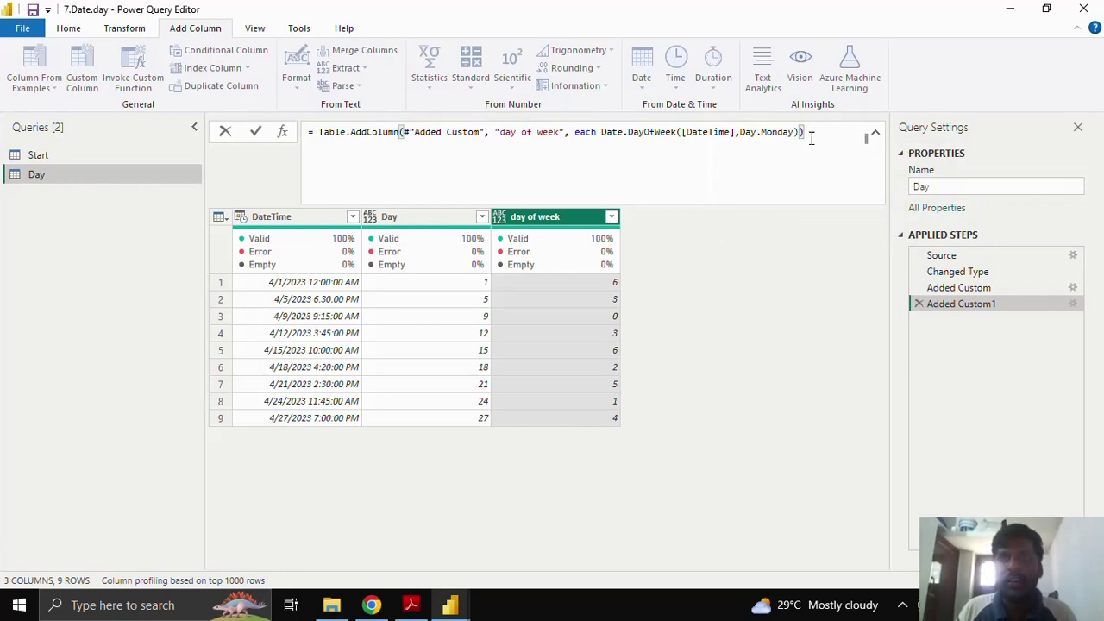
{"action": "left_click", "coordinate": [256, 131]}
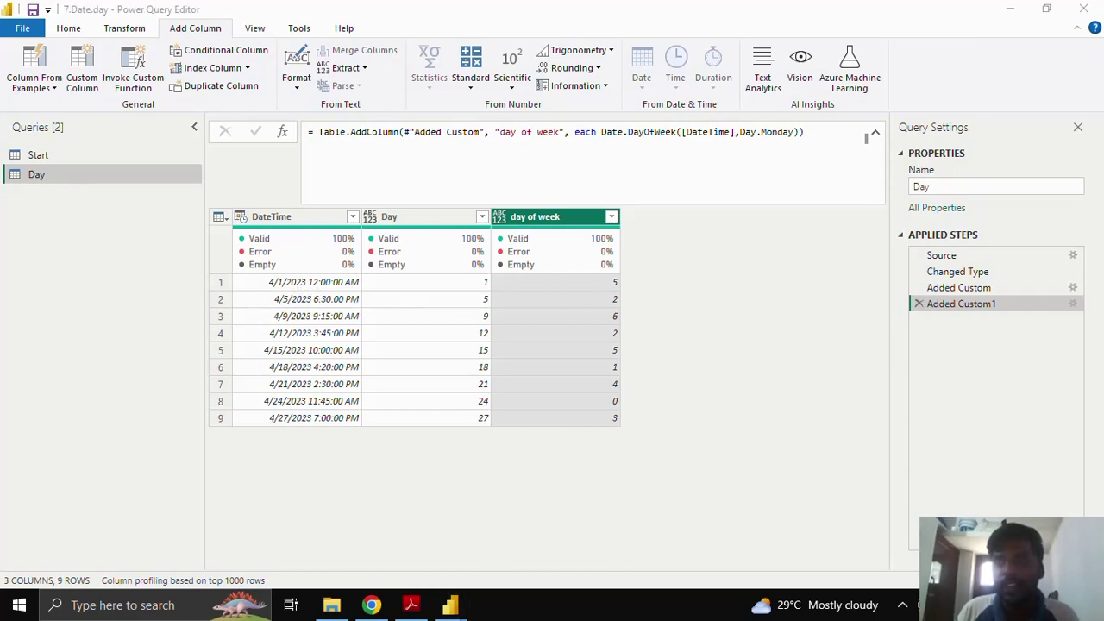
- Compare the "day of week" values with the April 2023 system calendar and review the Day.Monday argument in the formula
{"action": "left_click", "coordinate": [1057, 604]}
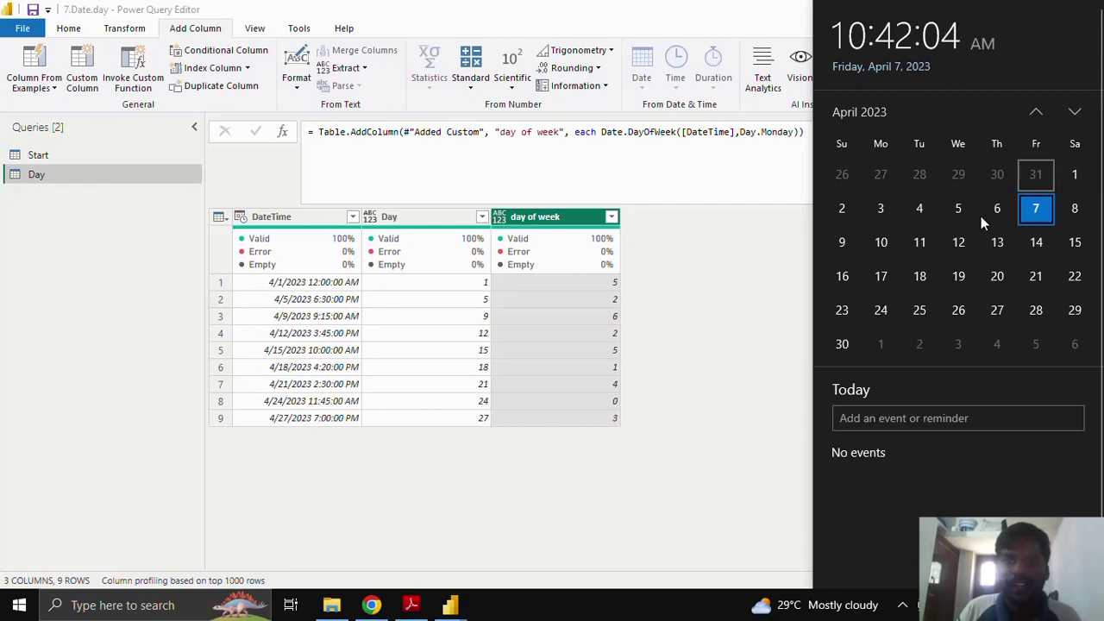
{"action": "left_click", "coordinate": [741, 132]}
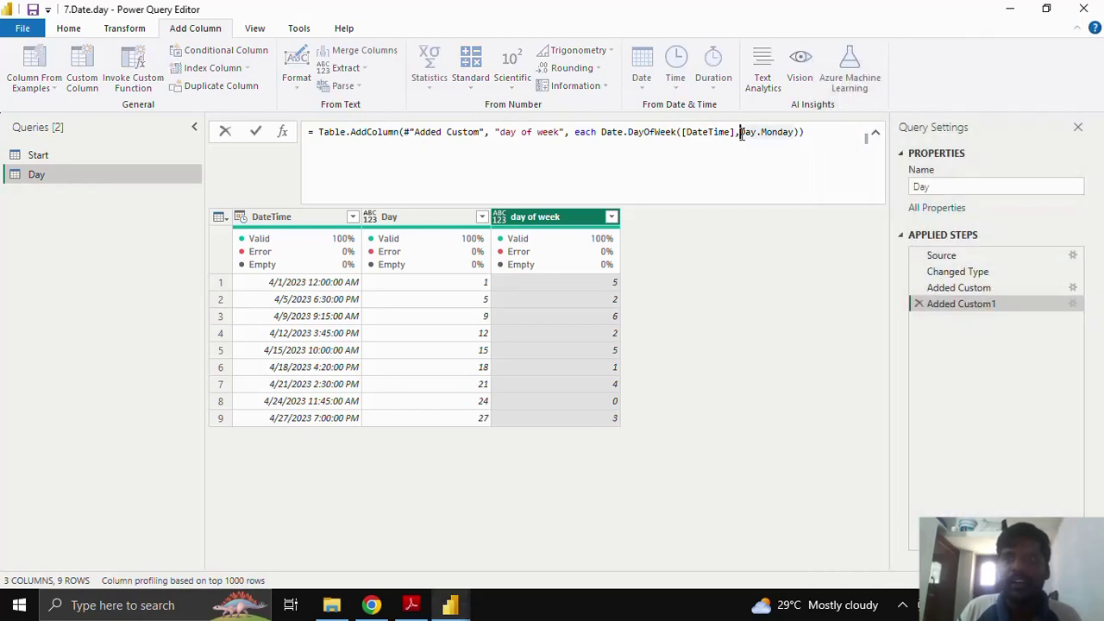
{"action": "left_click_drag", "start_coordinate": [741, 132], "coordinate": [795, 133]}
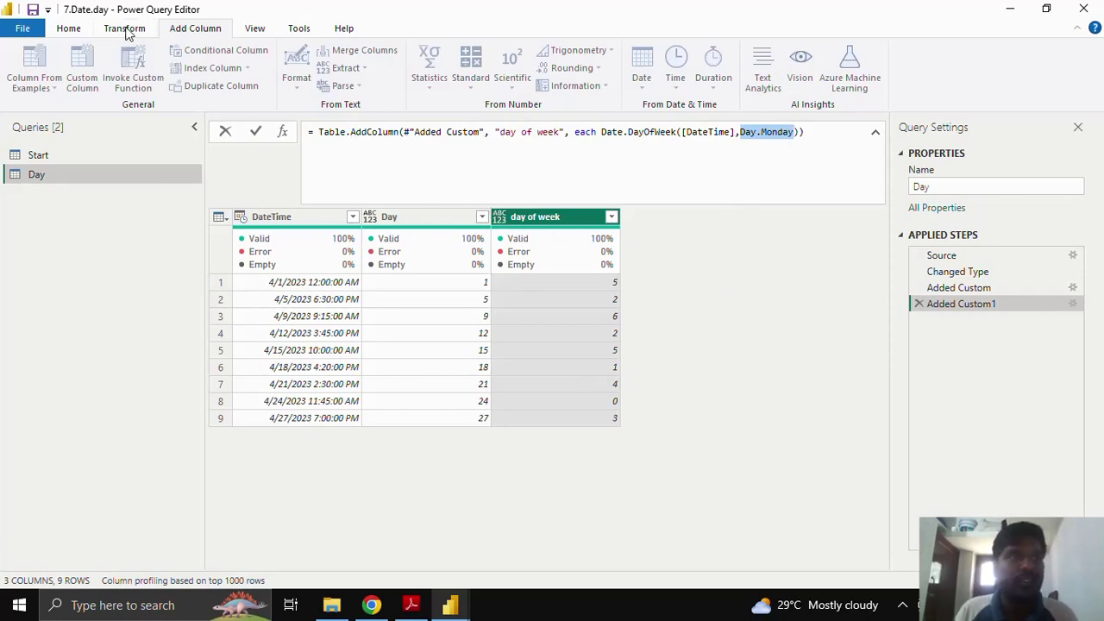
{"action": "key", "text": "Escape"}
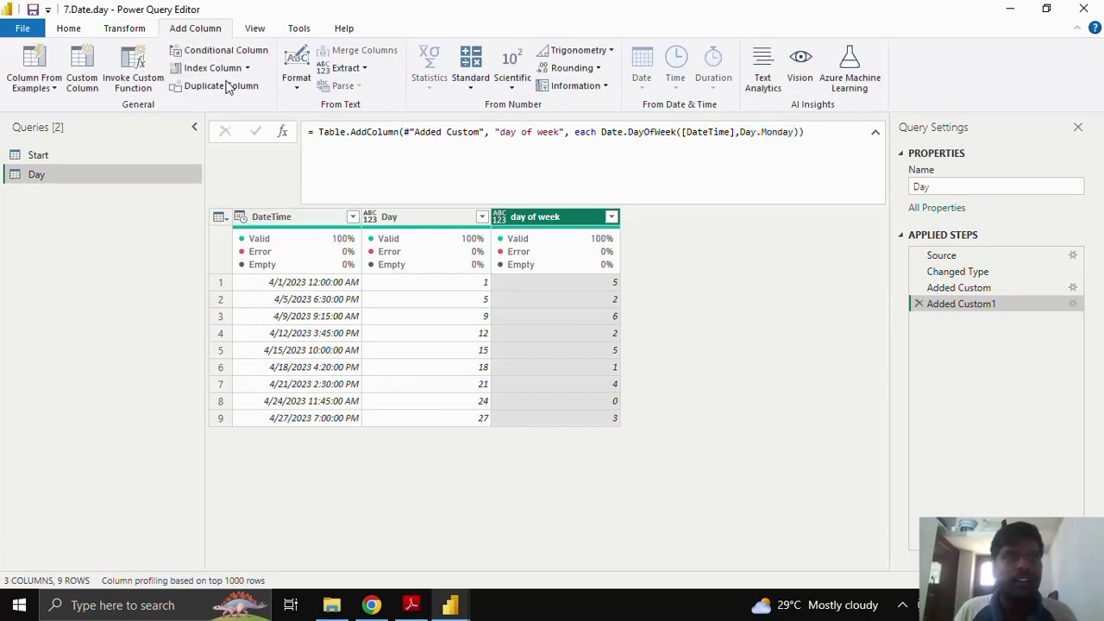
- Add a custom column named "Day of weekname" with the formula Date.DayOfWeekName([DateTime])
{"action": "left_click", "coordinate": [84, 77]}
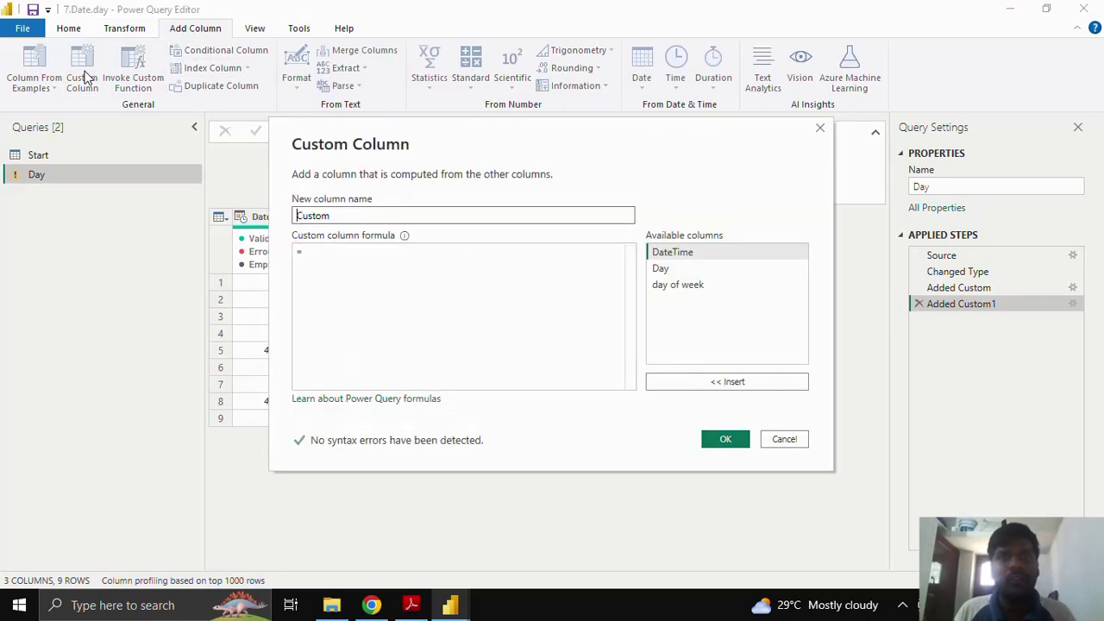
{"action": "left_click_drag", "start_coordinate": [338, 217], "coordinate": [279, 215]}
{"action": "type", "text": "Day of weekname"}
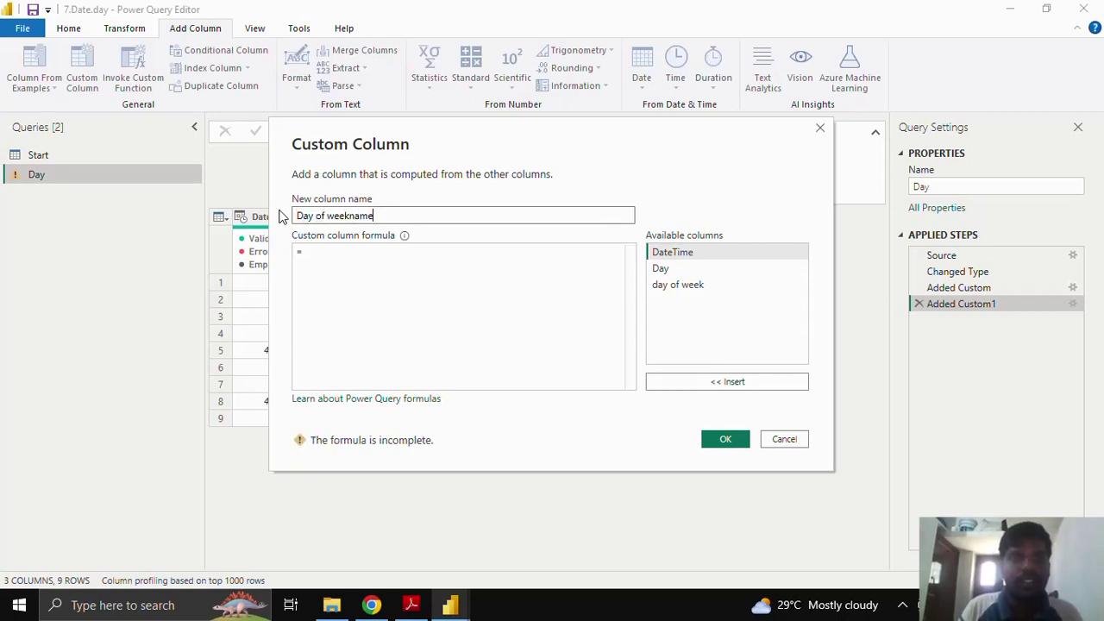
{"action": "left_click", "coordinate": [368, 253]}
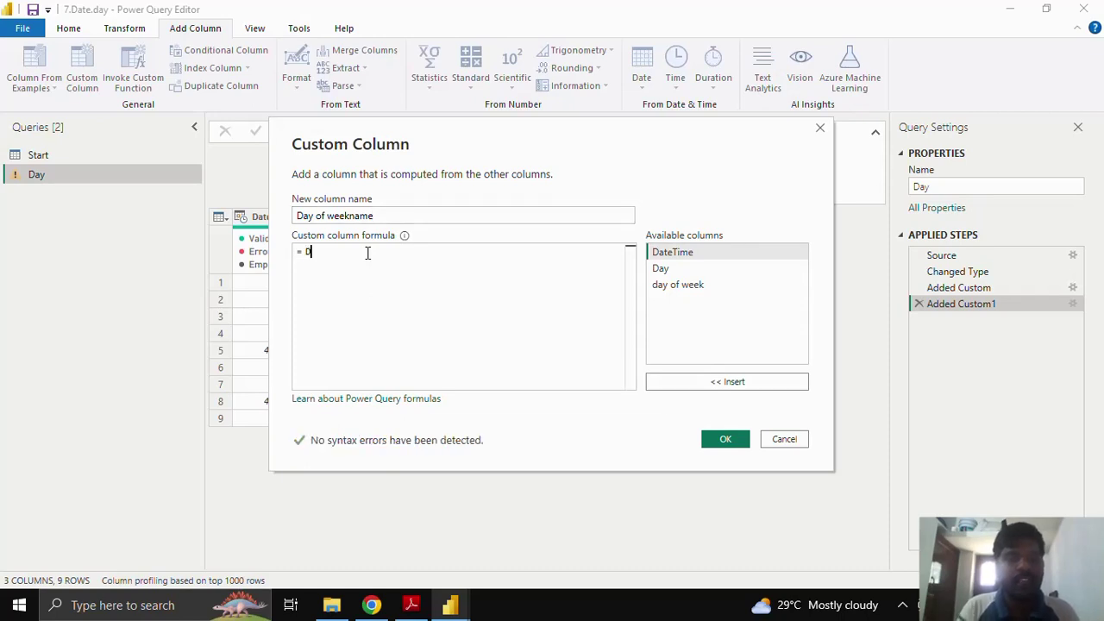
{"action": "type", "text": "Date"}
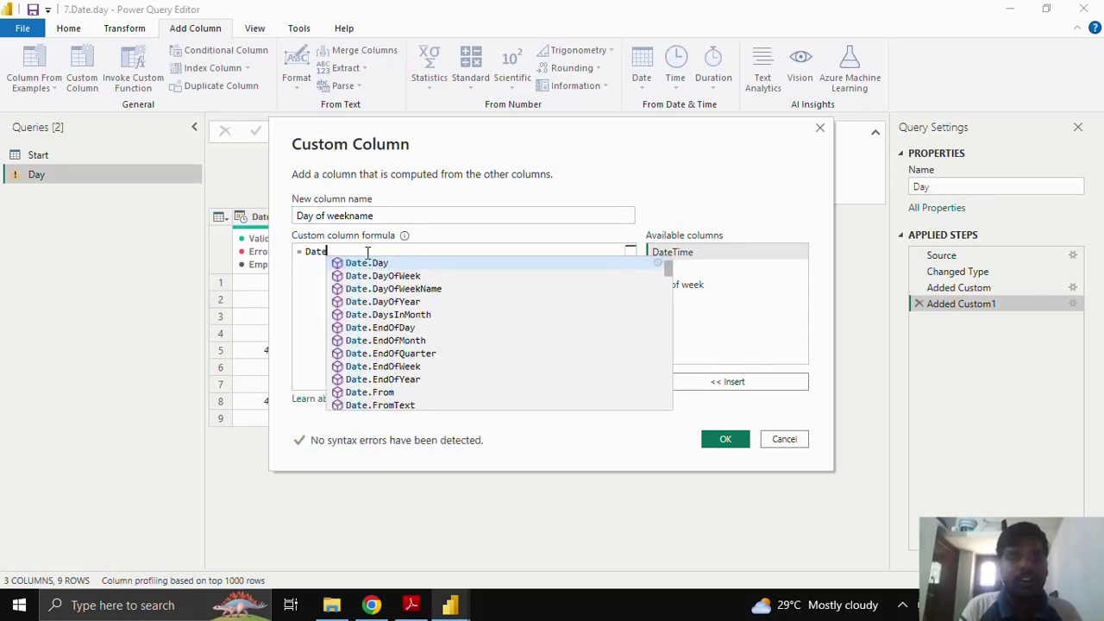
{"action": "type", "text": "."}
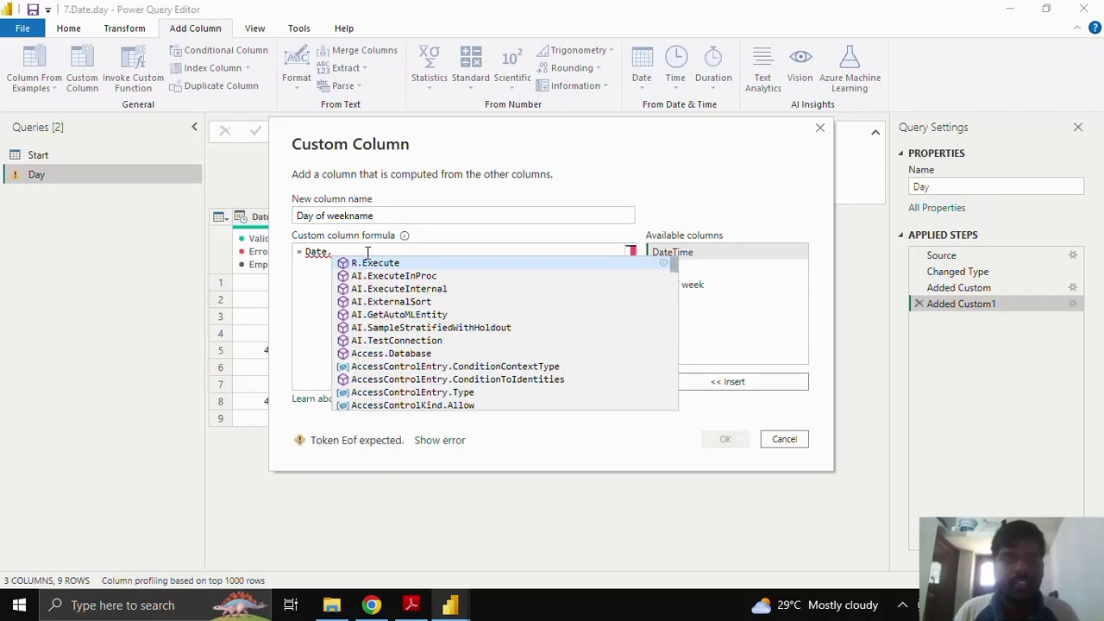
{"action": "key", "text": "BackSpace"}
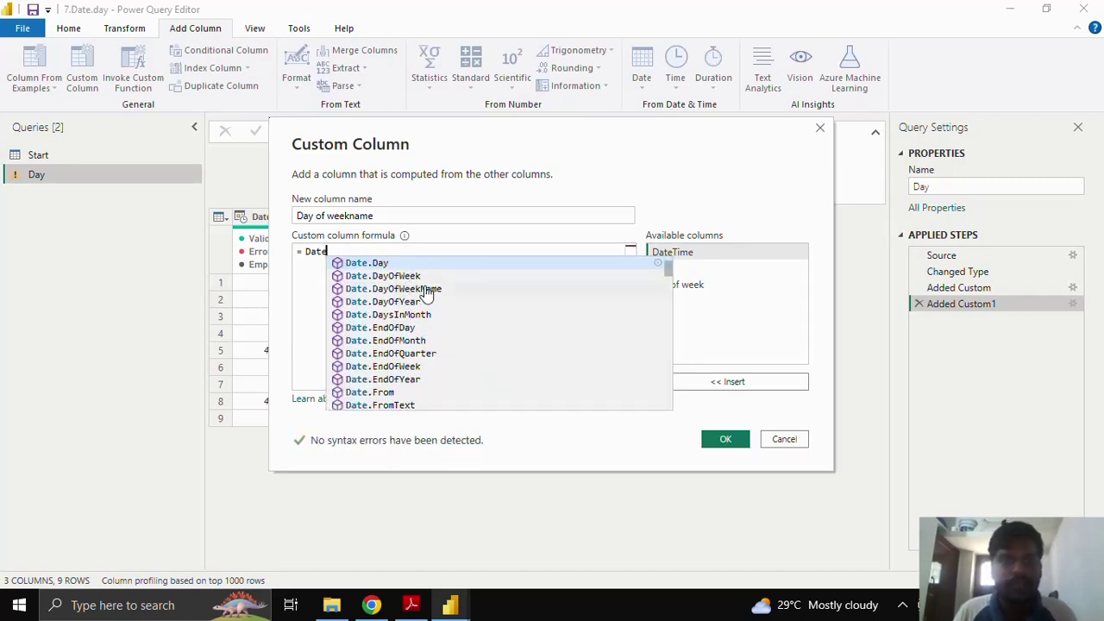
{"action": "left_click", "coordinate": [418, 289]}
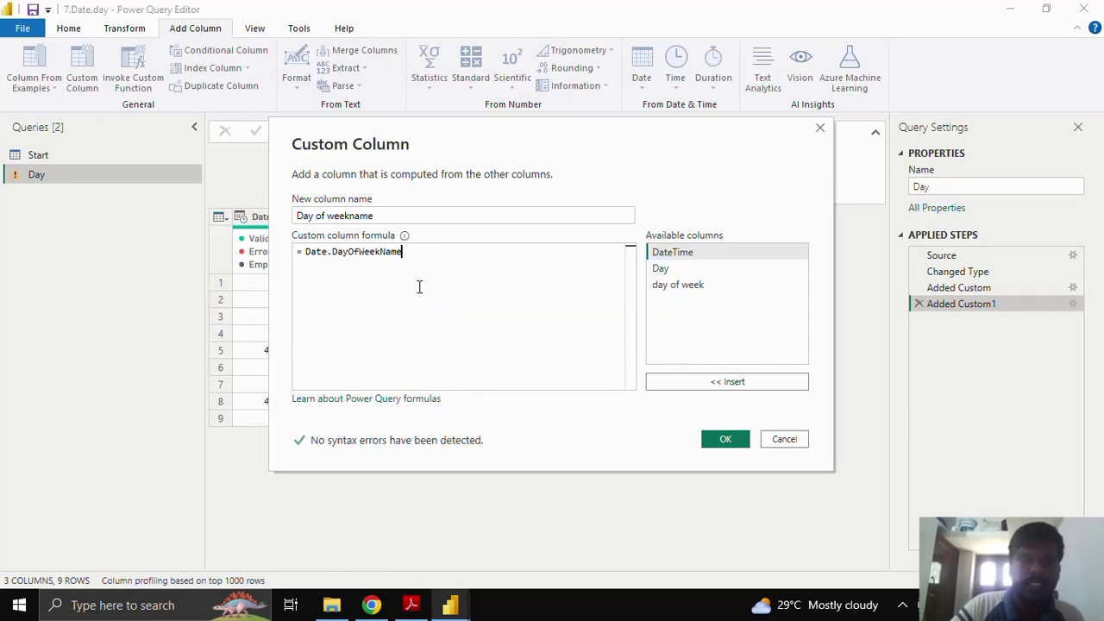
{"action": "type", "text": "("}
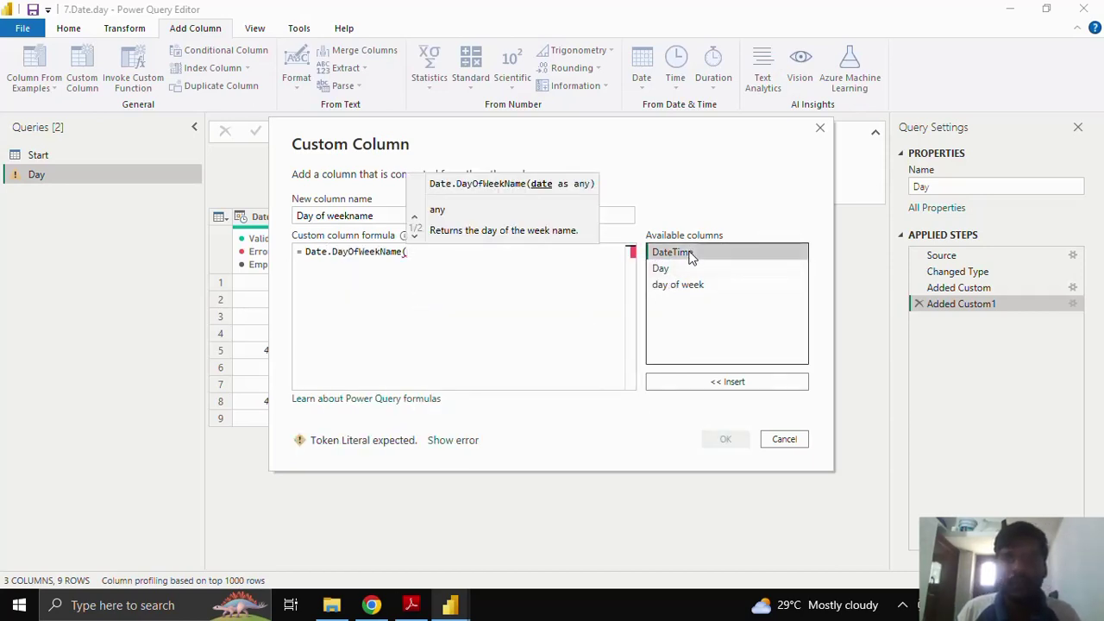
{"action": "left_click", "coordinate": [715, 382]}
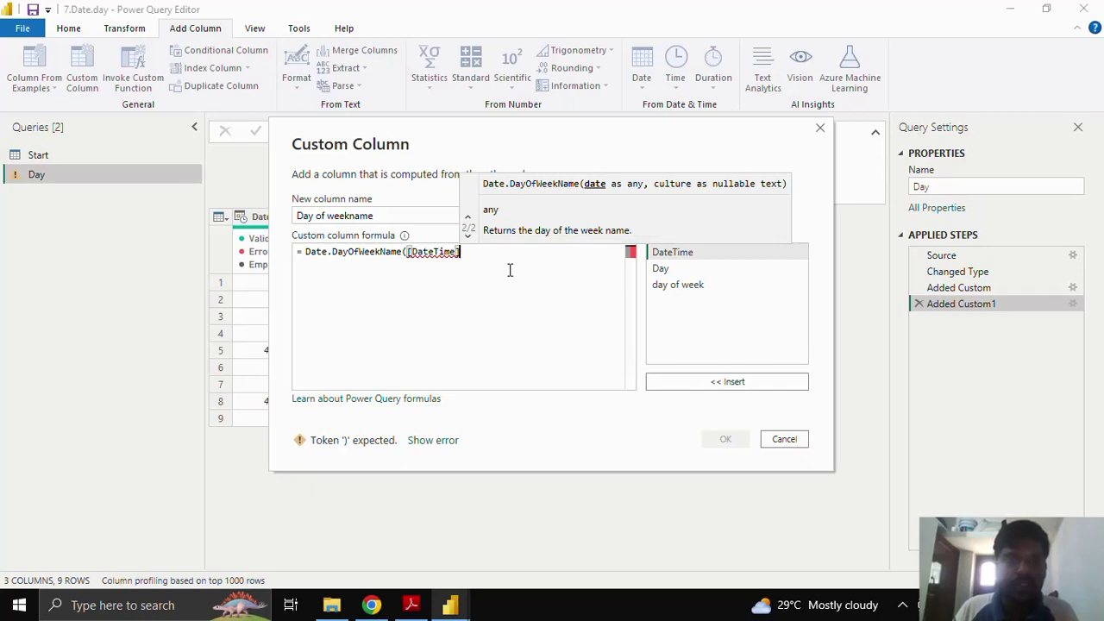
{"action": "type", "text": ")"}
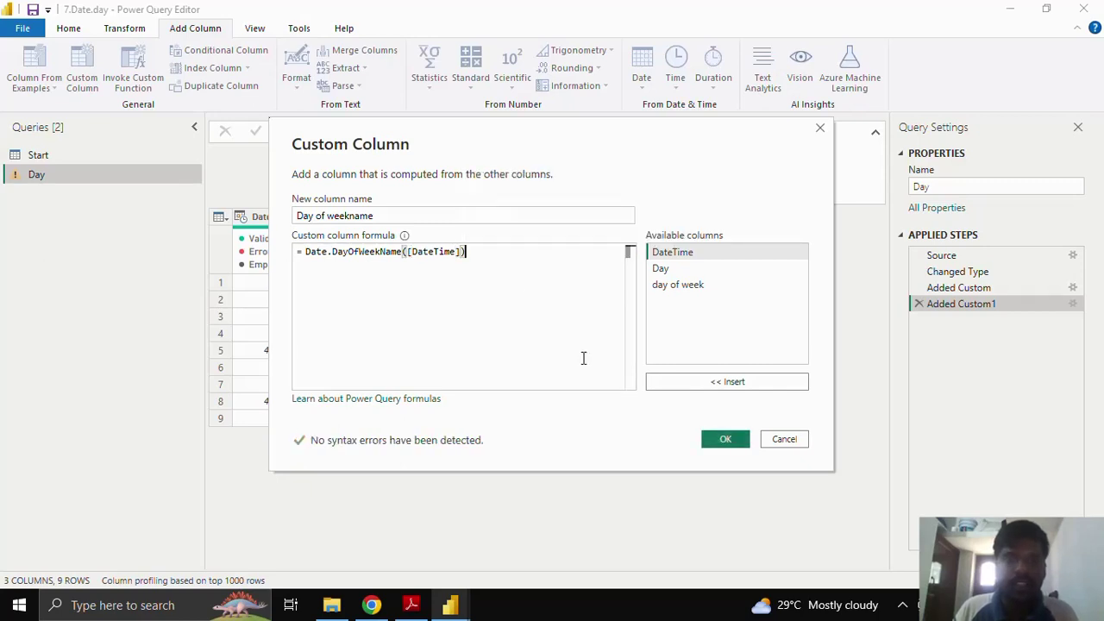
{"action": "left_click", "coordinate": [723, 442]}
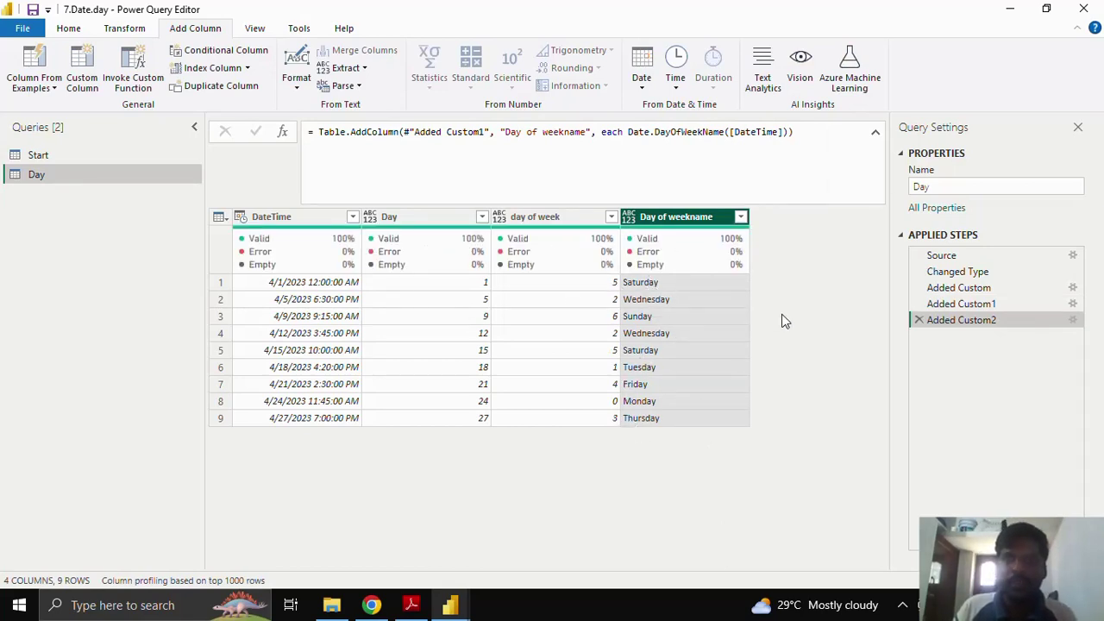
- Check the weekday names against the system calendar, and add "en-US" as the culture argument of Date.DayOfWeekName in the "Day of weekname" column's formula
{"action": "left_click", "coordinate": [1061, 604]}
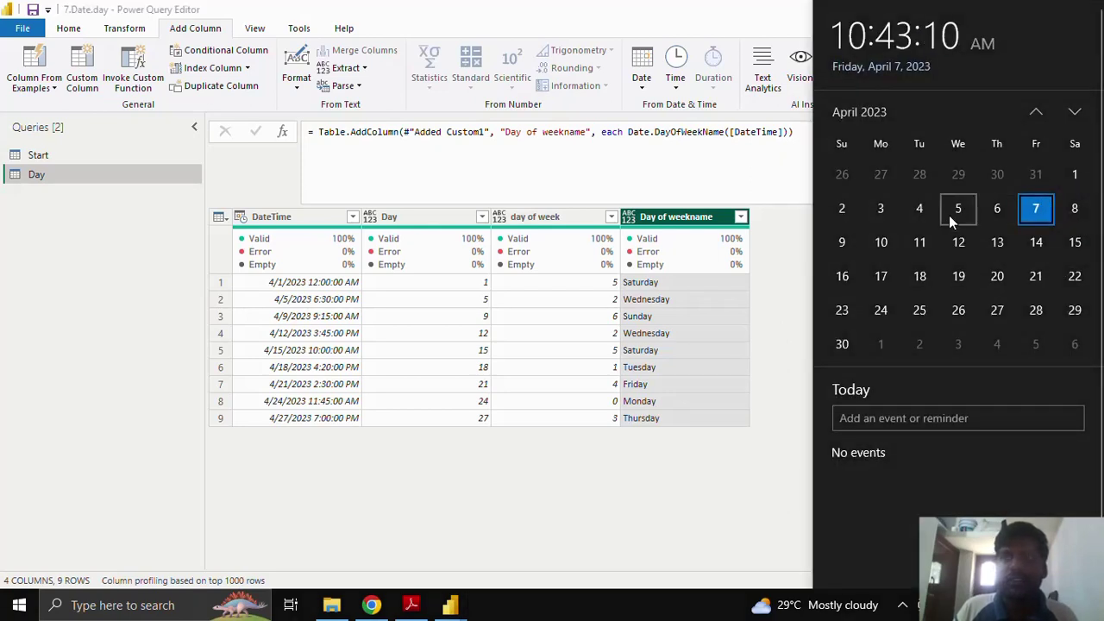
{"action": "left_click", "coordinate": [697, 220]}
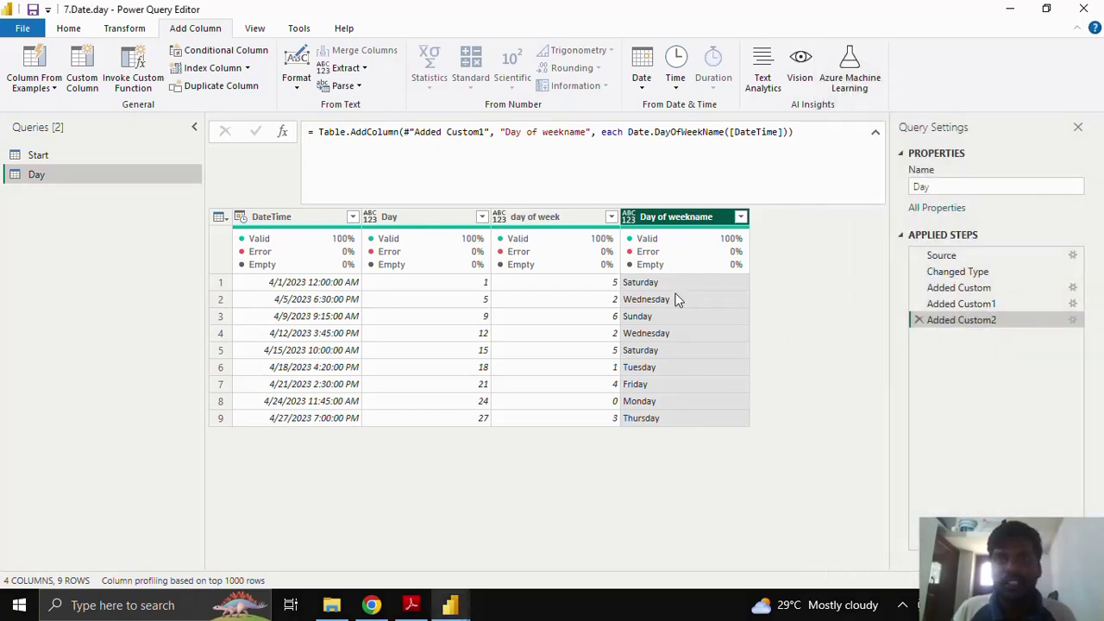
{"action": "left_click", "coordinate": [783, 132]}
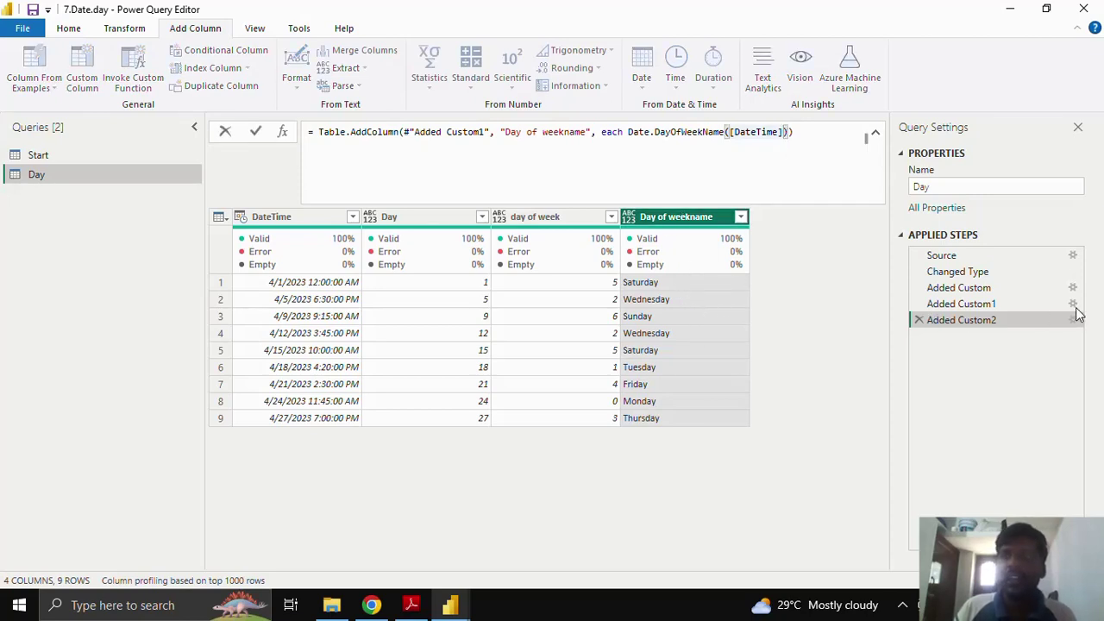
{"action": "left_click", "coordinate": [1073, 321]}
{"action": "left_click", "coordinate": [1073, 320]}
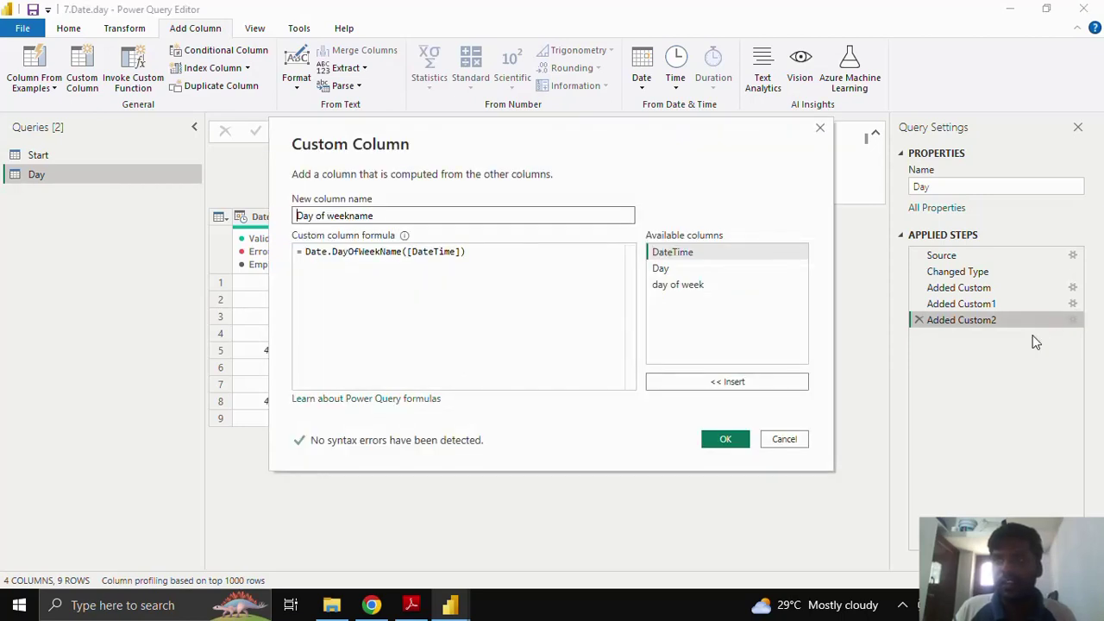
{"action": "left_click", "coordinate": [464, 251]}
{"action": "type", "text": ","}
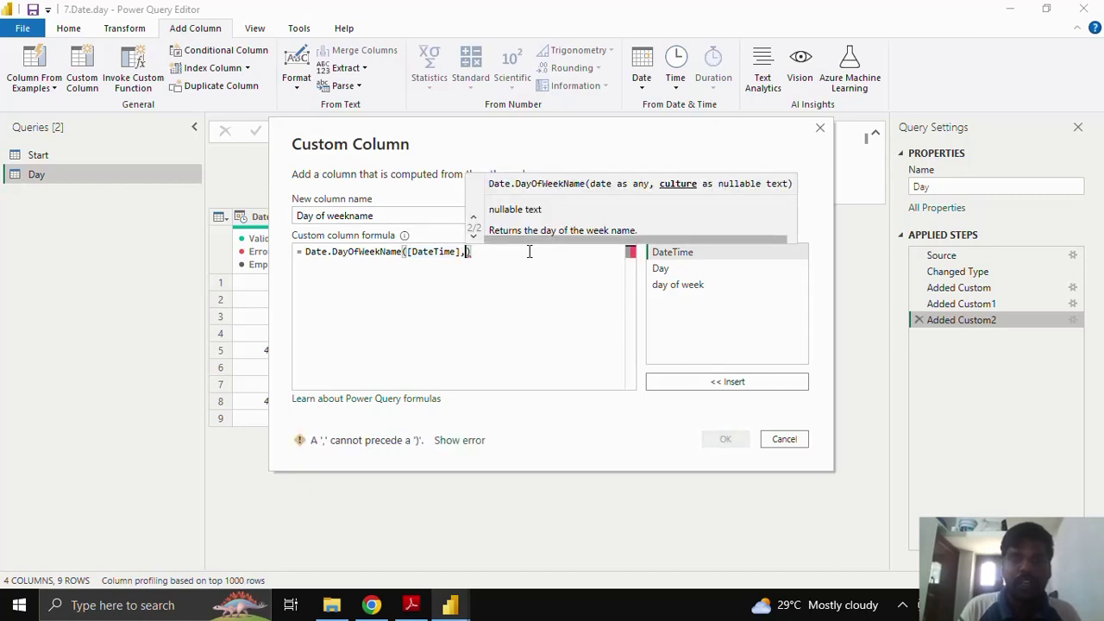
{"action": "type", "text": "\""}
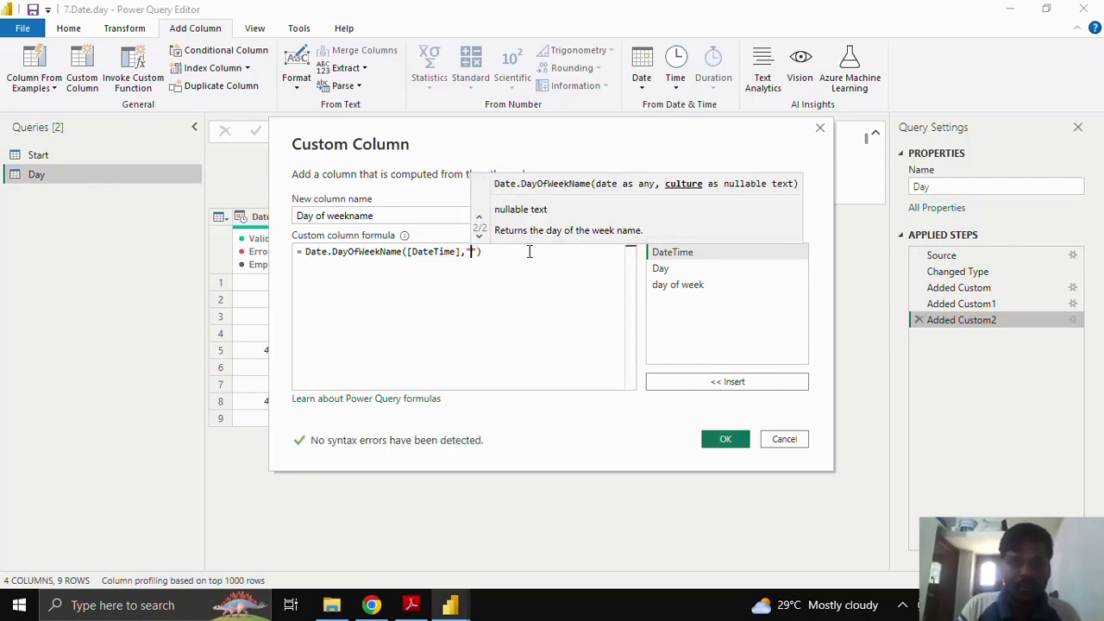
{"action": "type", "text": "en"}
{"action": "type", "text": "-"}
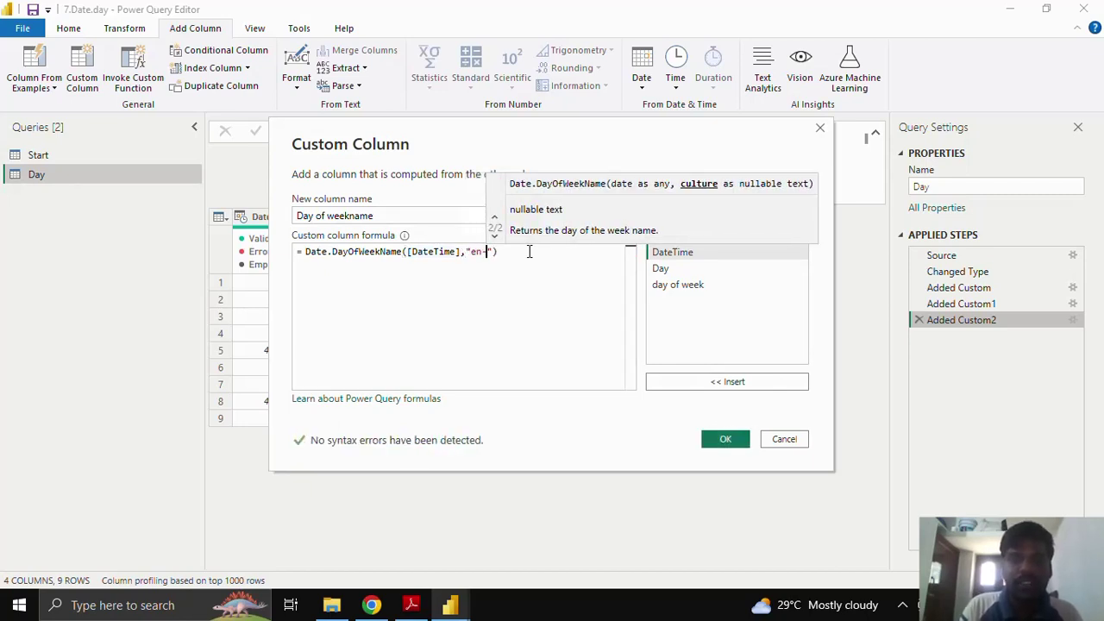
{"action": "type", "text": "US"}
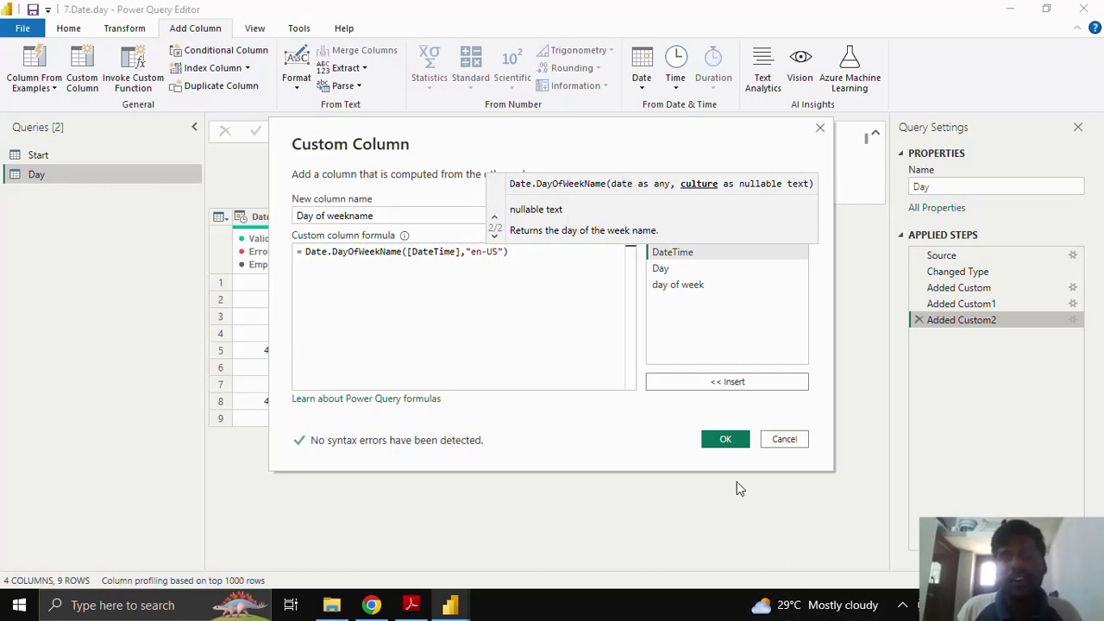
{"action": "left_click", "coordinate": [725, 440]}
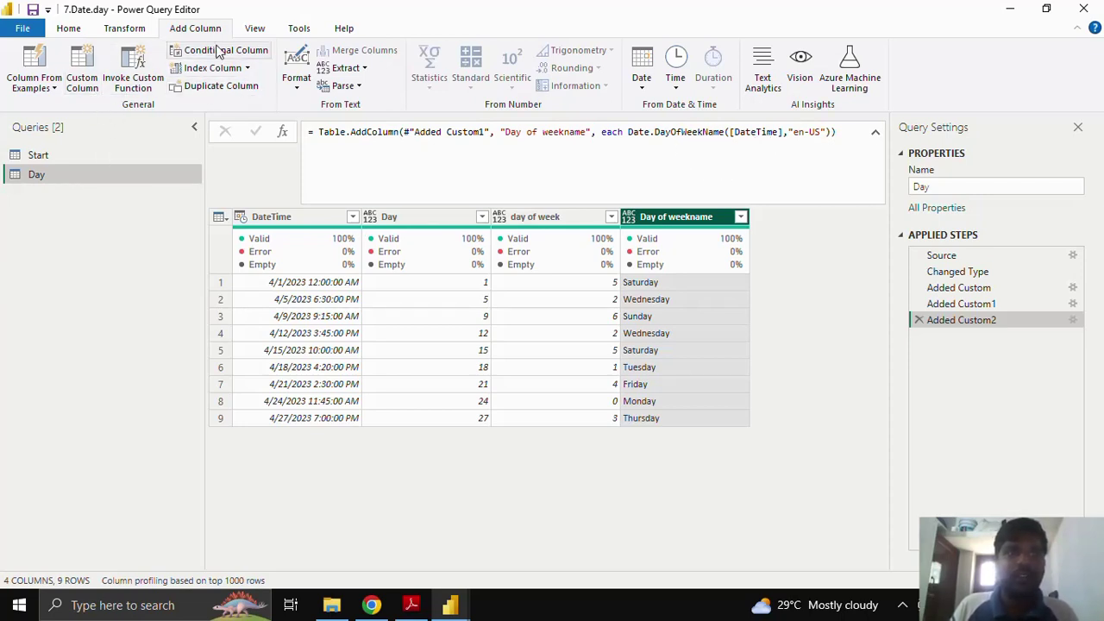
- Add a custom column named "Days in month" with the formula Date.DaysInMonth([DateTime])
{"action": "left_click", "coordinate": [82, 78]}
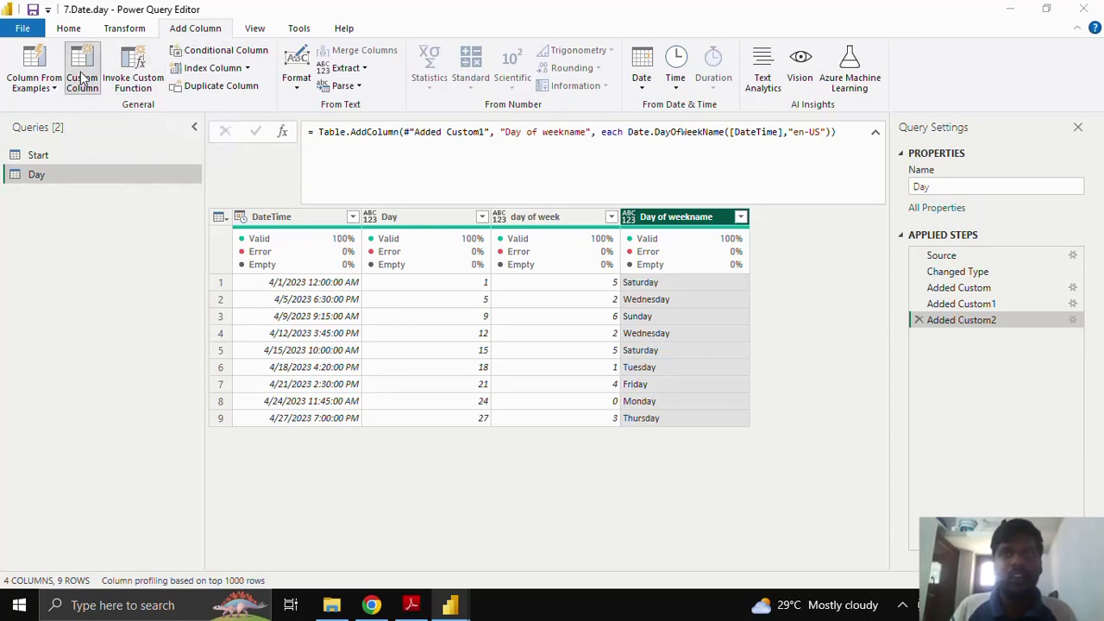
{"action": "left_click_drag", "start_coordinate": [345, 217], "coordinate": [294, 215]}
{"action": "type", "text": "Days"}
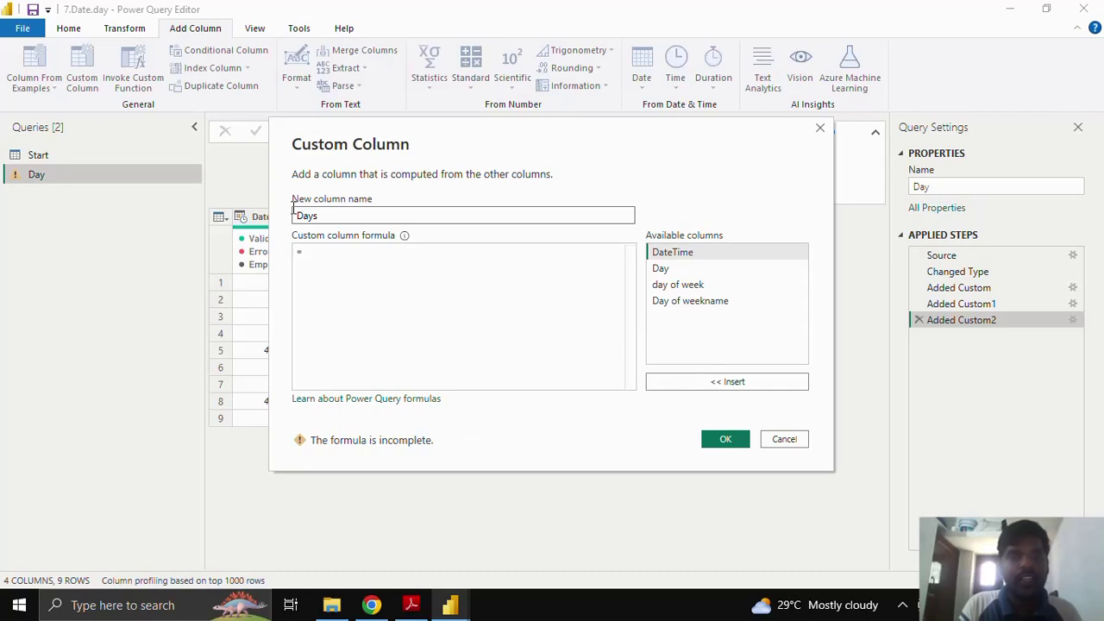
{"action": "type", "text": "in month"}
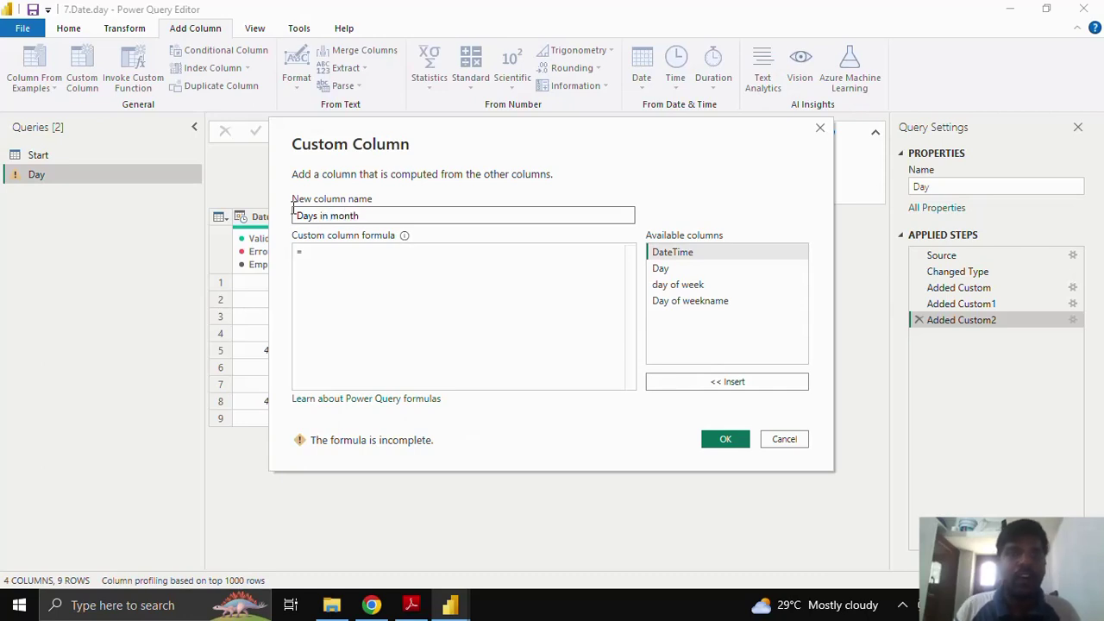
{"action": "left_click", "coordinate": [328, 251]}
{"action": "type", "text": "Day"}
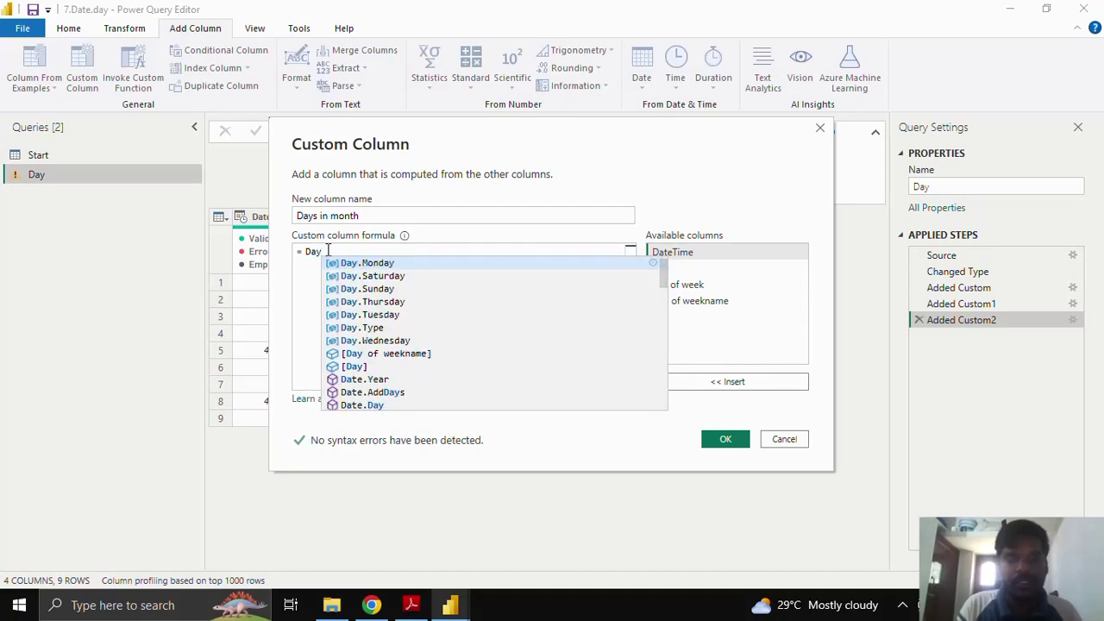
{"action": "key", "text": "BackSpace"}
{"action": "type", "text": "te"}
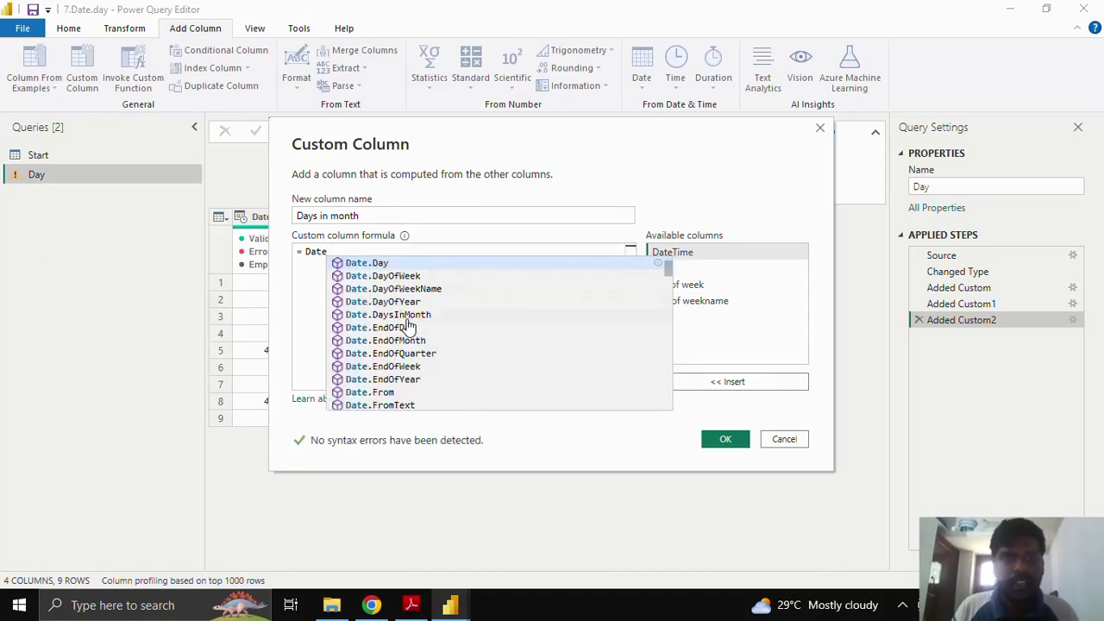
{"action": "left_click", "coordinate": [414, 316]}
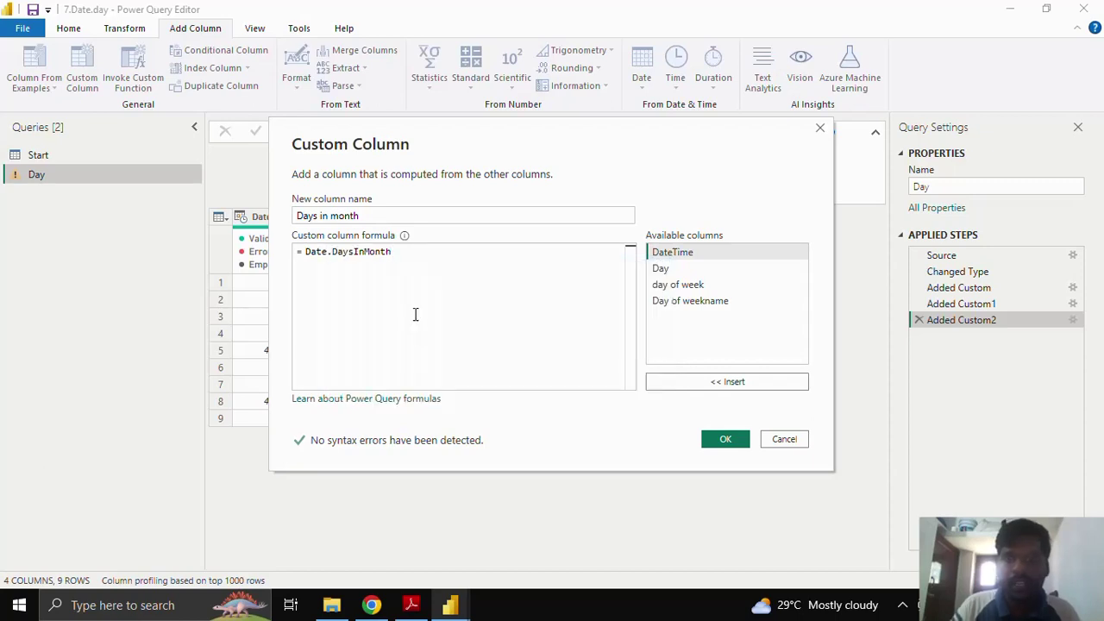
{"action": "type", "text": "("}
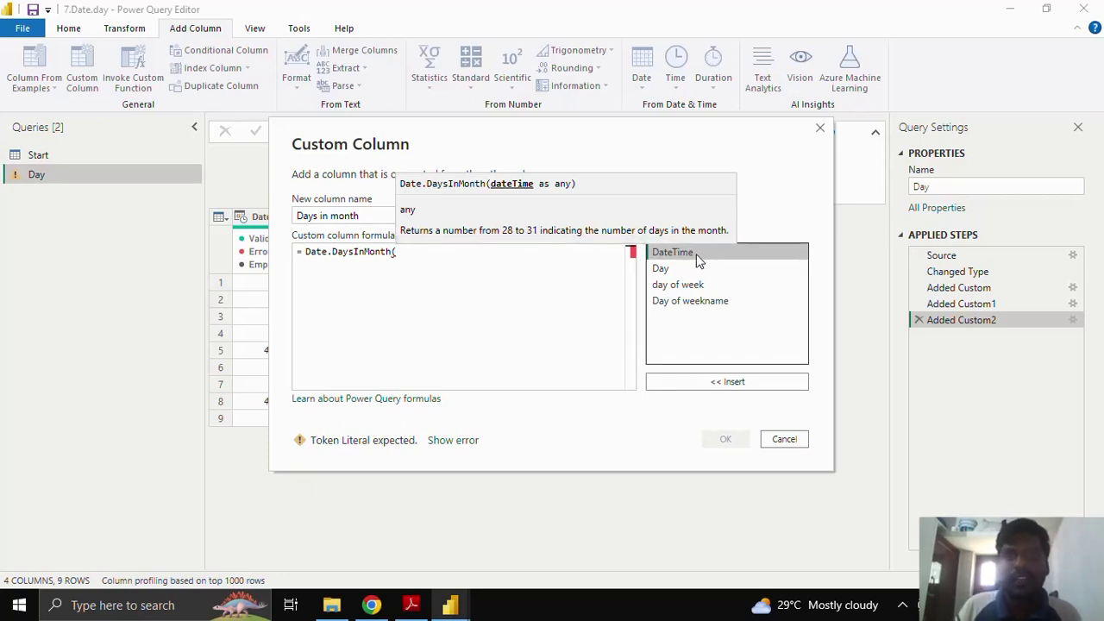
{"action": "left_click", "coordinate": [717, 383]}
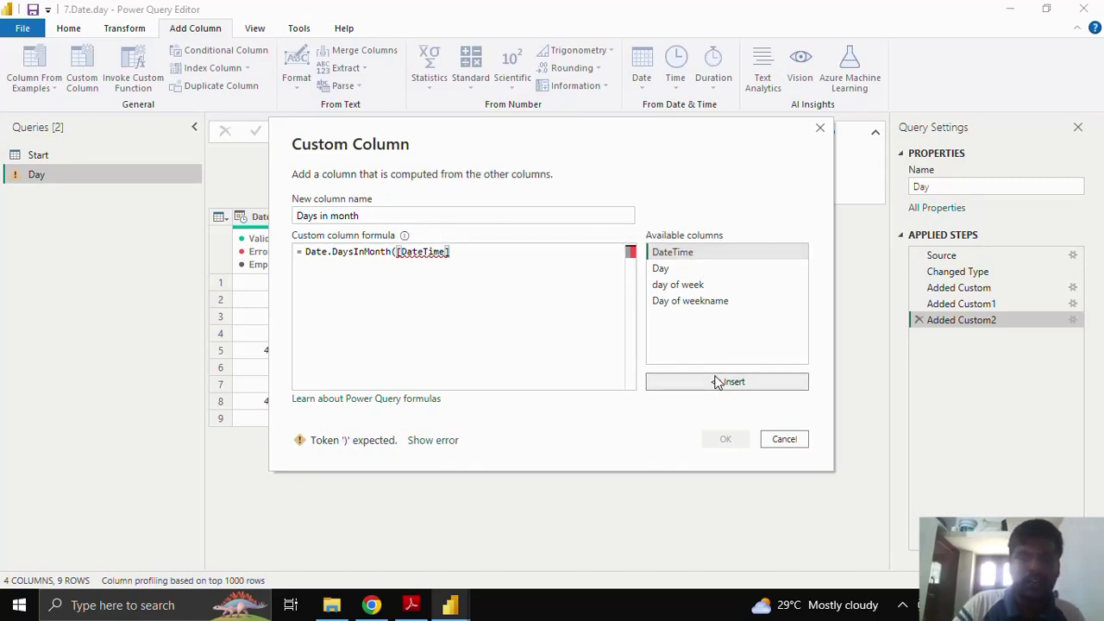
{"action": "type", "text": ")"}
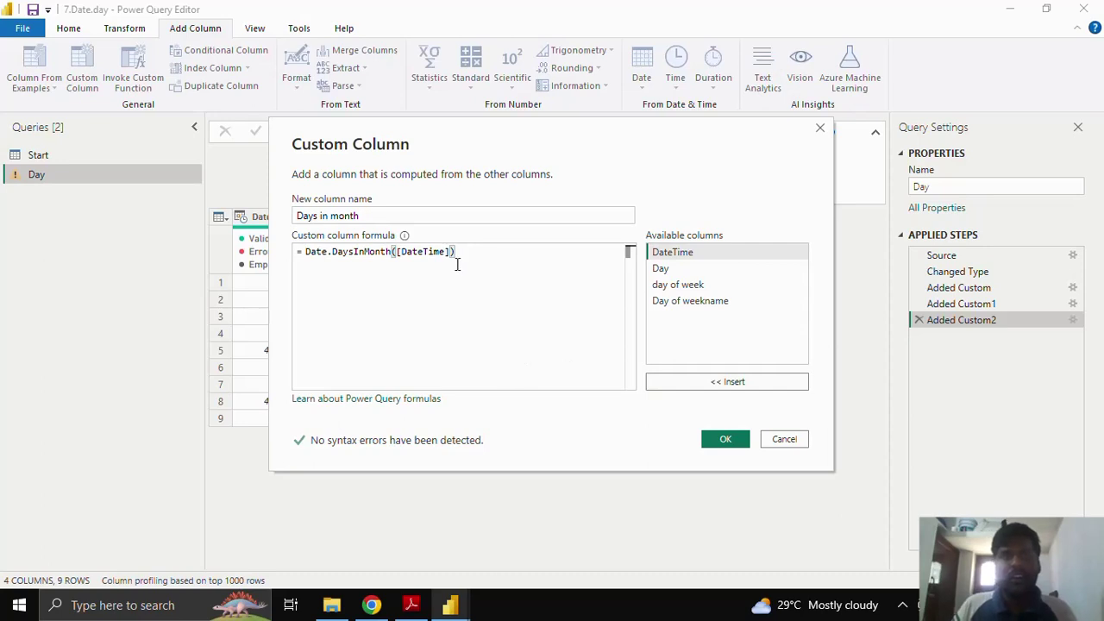
{"action": "left_click", "coordinate": [732, 446]}
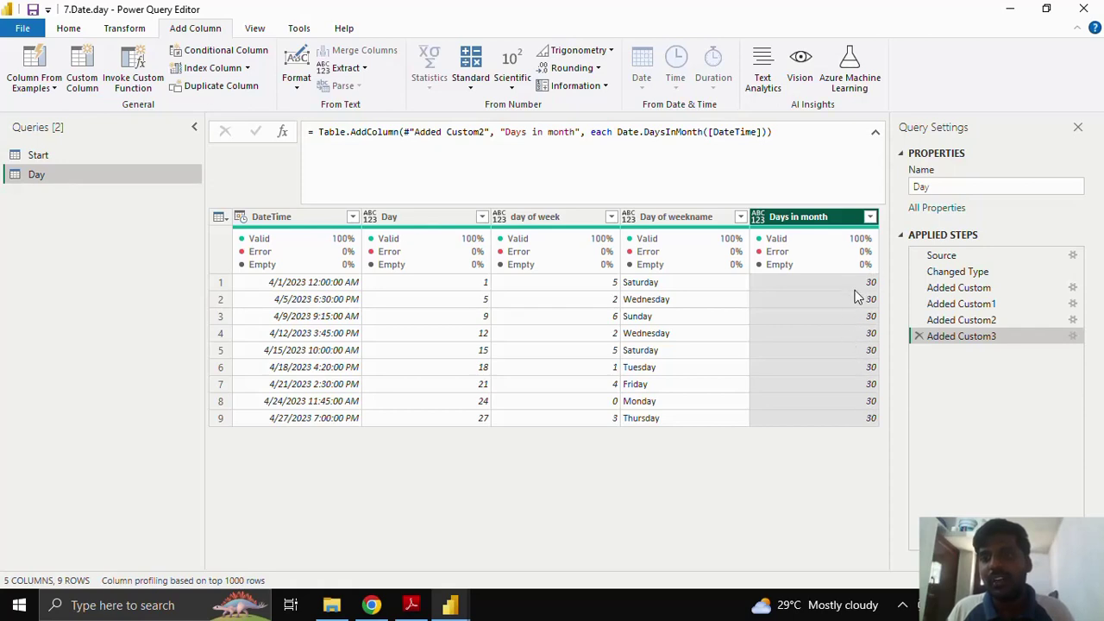
{"action": "mouse_move", "coordinate": [836, 264]}
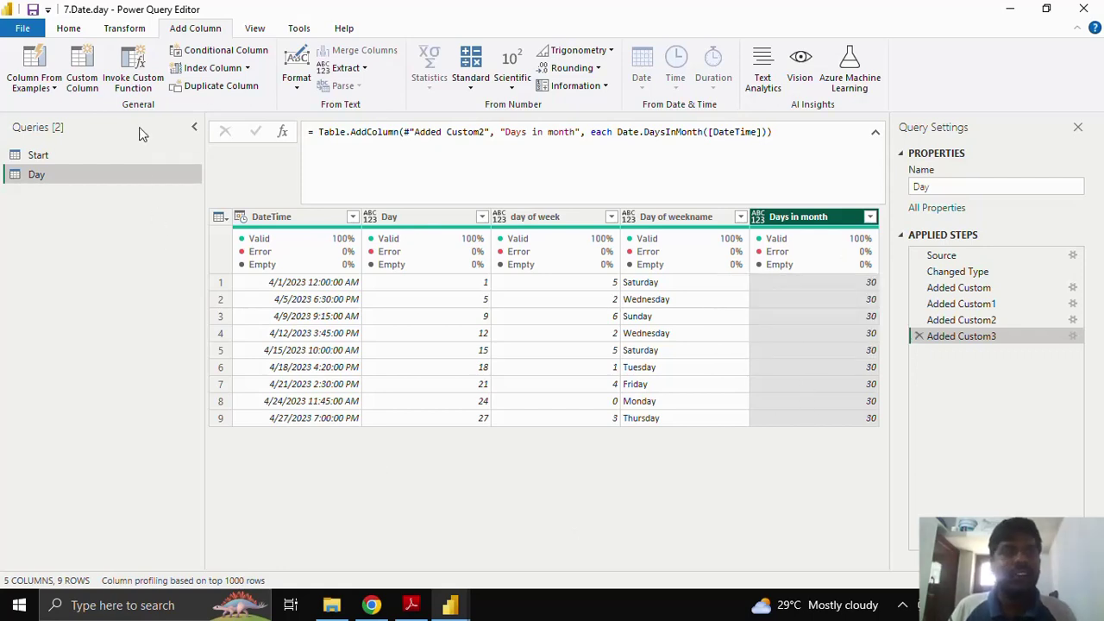
- Add a custom column named "days in year" with the formula Date.DayOfYear([DateTime])
{"action": "left_click", "coordinate": [83, 78]}
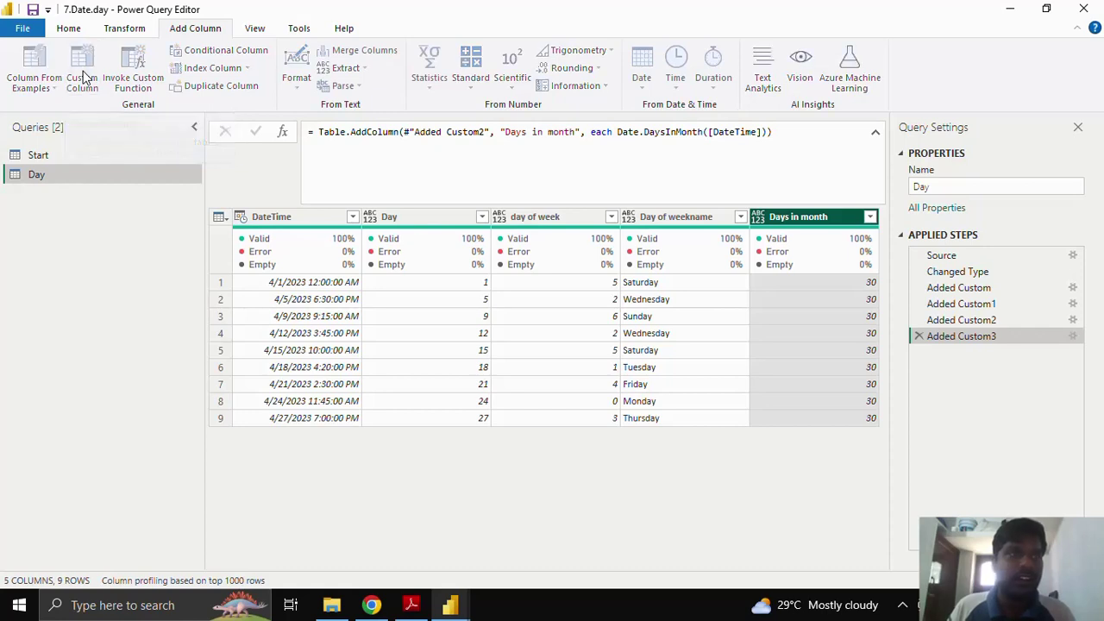
{"action": "left_click_drag", "start_coordinate": [336, 216], "coordinate": [278, 212]}
{"action": "type", "text": "days in year"}
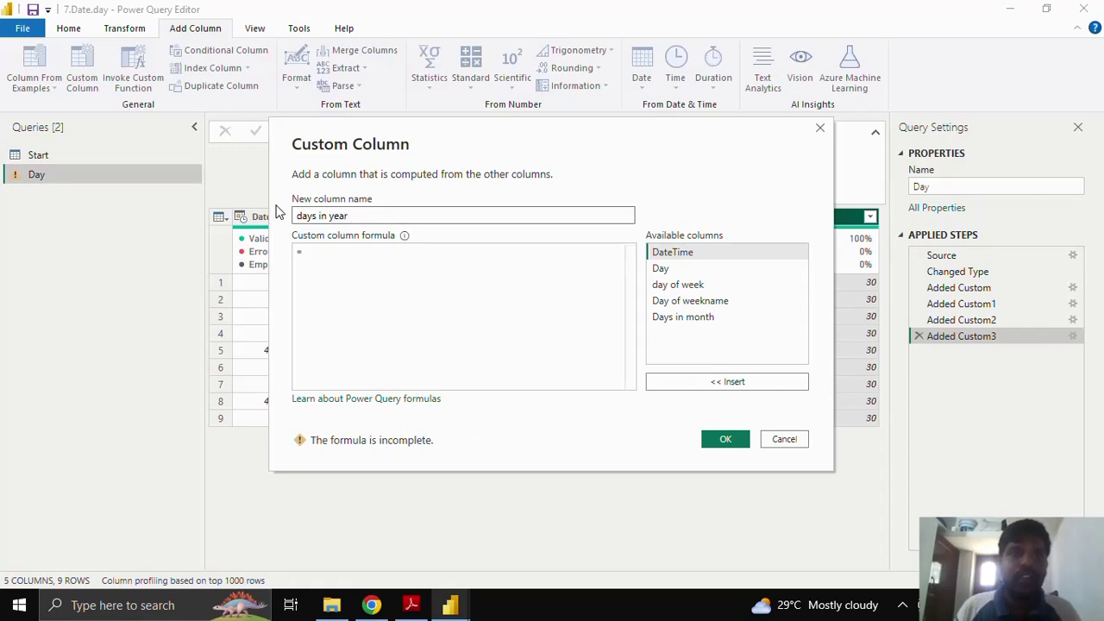
{"action": "left_click", "coordinate": [342, 250]}
{"action": "type", "text": "Date"}
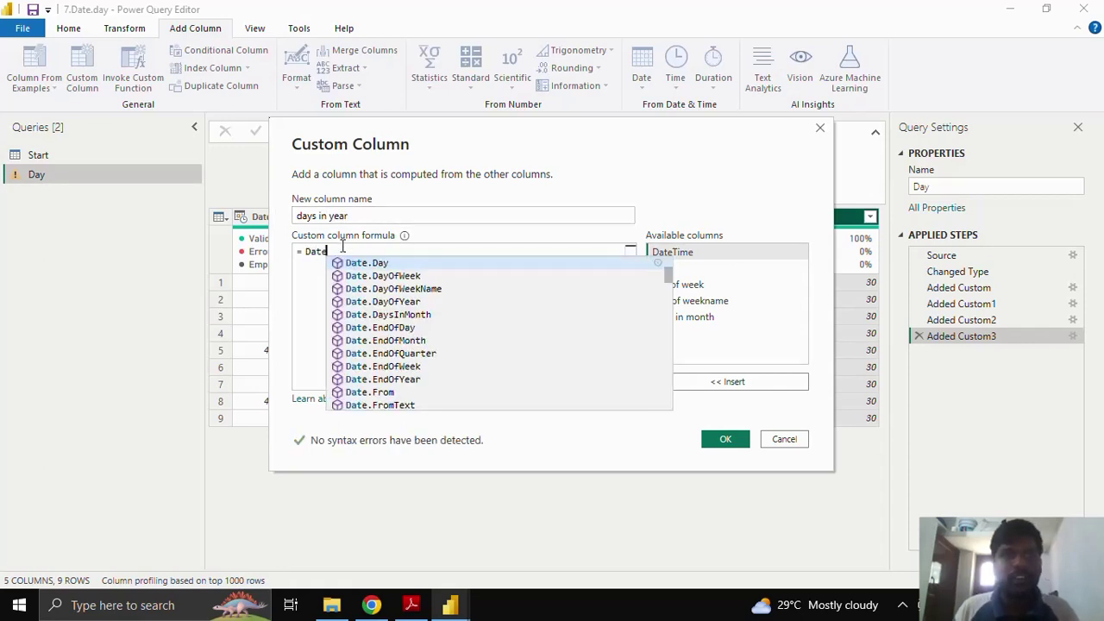
{"action": "left_click", "coordinate": [401, 304]}
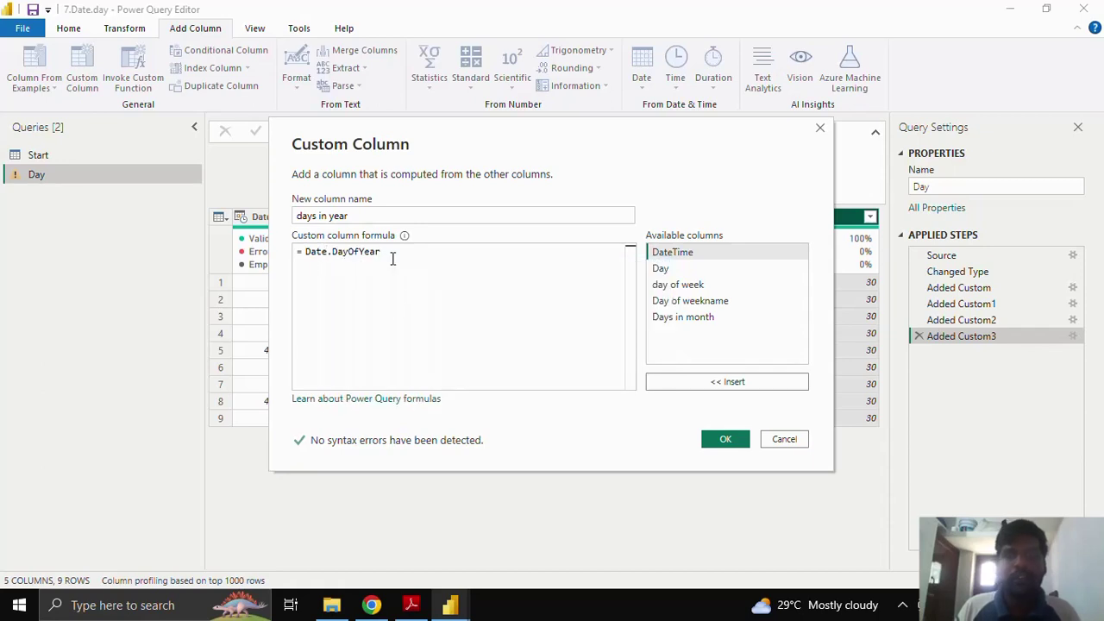
{"action": "type", "text": "("}
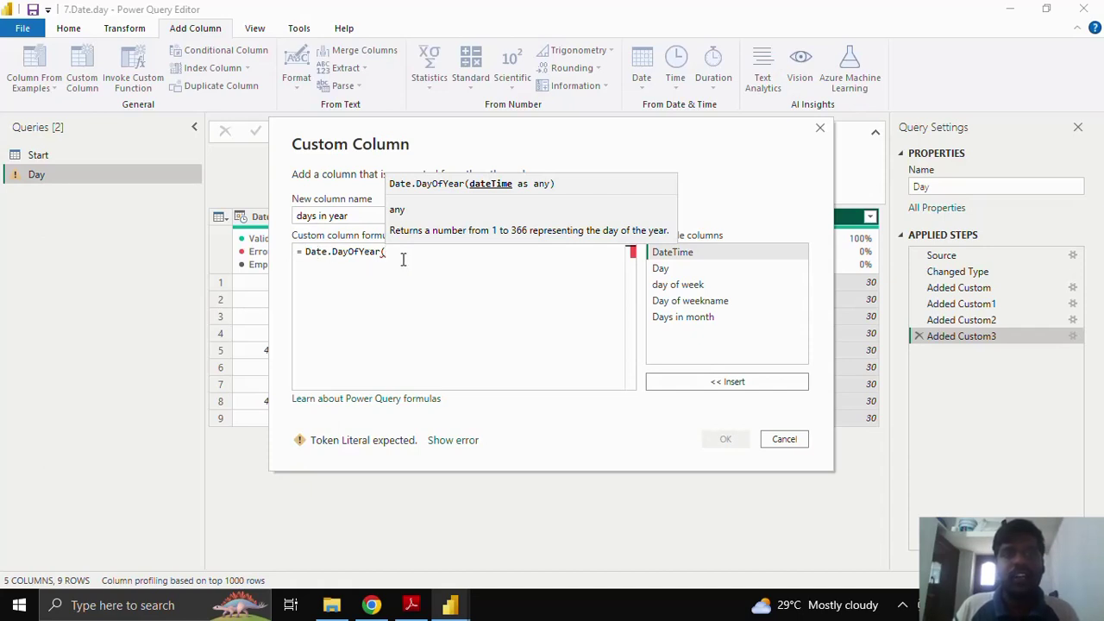
{"action": "left_click", "coordinate": [692, 382]}
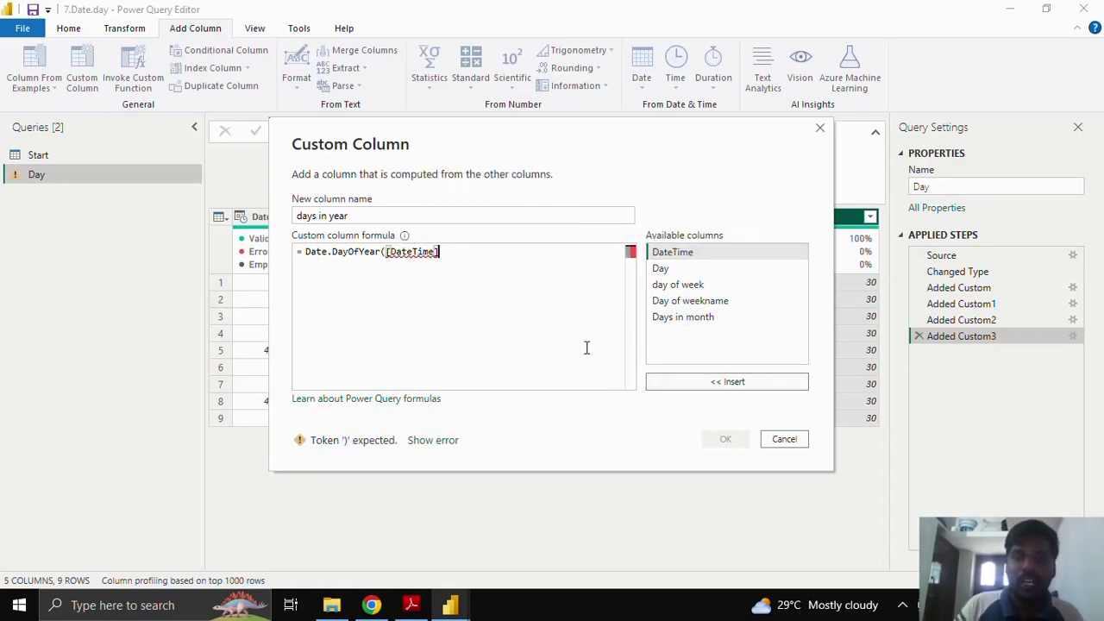
{"action": "type", "text": ")"}
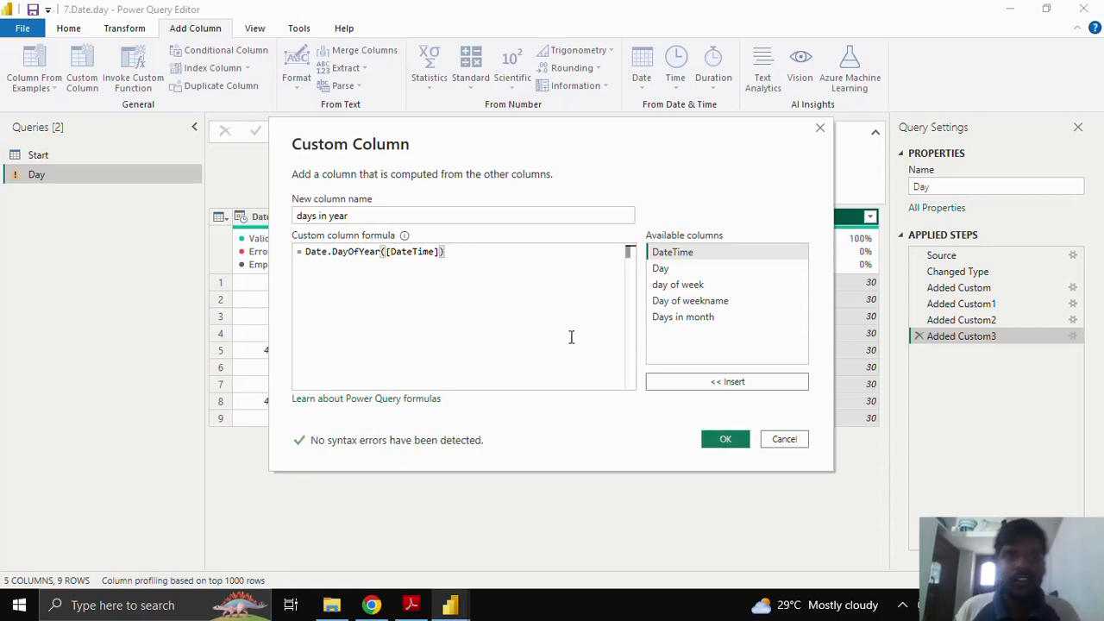
{"action": "left_click", "coordinate": [723, 441]}
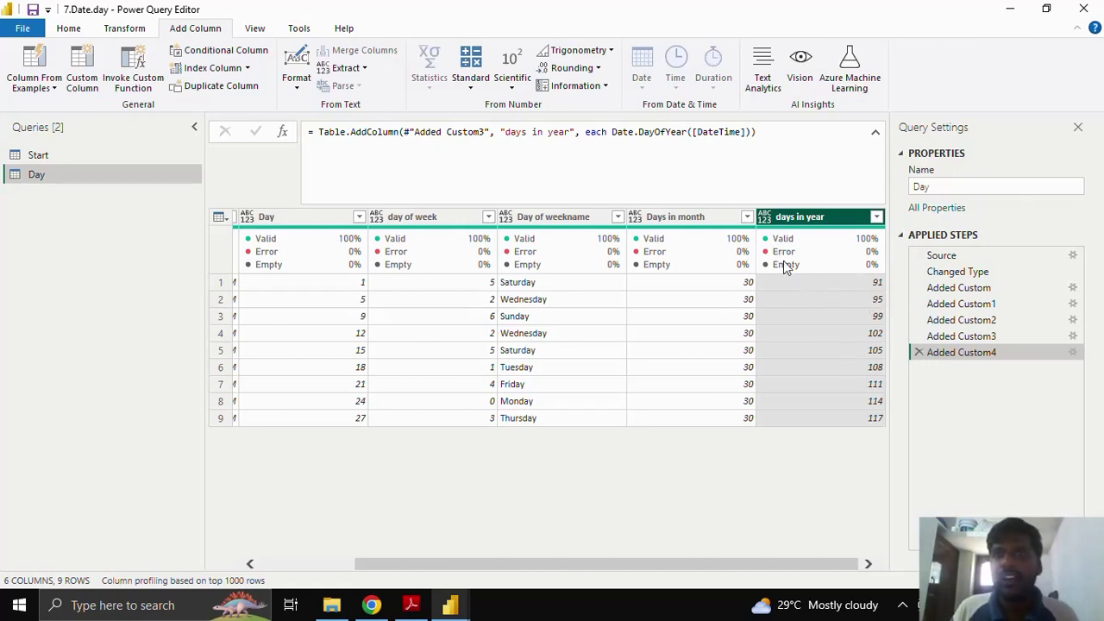
{"action": "mouse_move", "coordinate": [801, 265]}
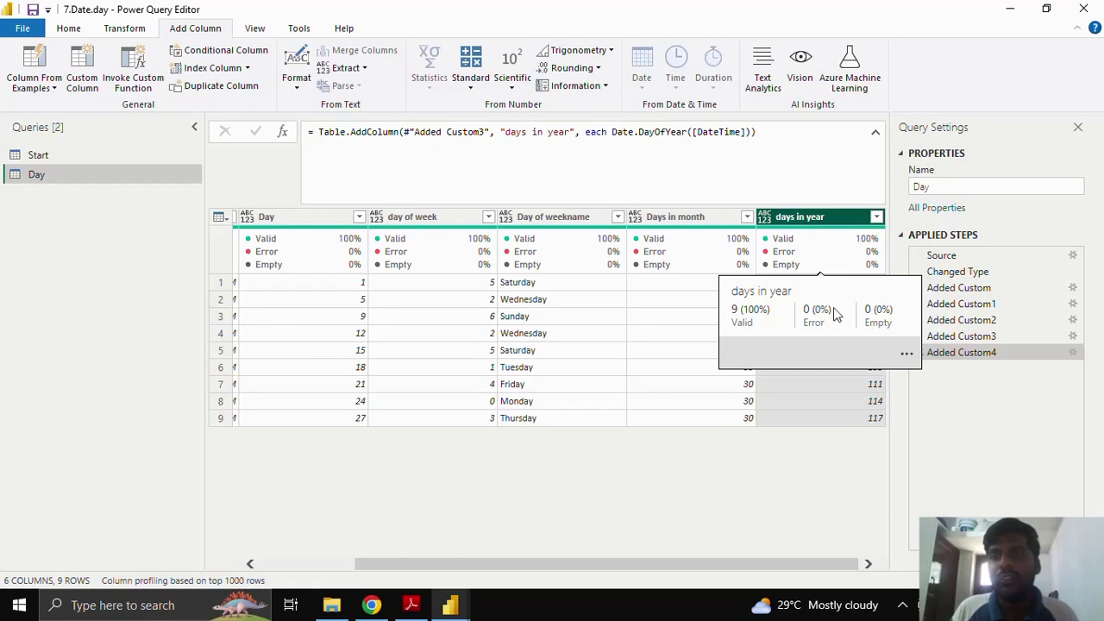
{"action": "mouse_move", "coordinate": [804, 568]}
{"action": "left_mouse_down"}
{"action": "mouse_move", "coordinate": [656, 569]}
{"action": "mouse_move", "coordinate": [799, 559]}
{"action": "left_mouse_up"}
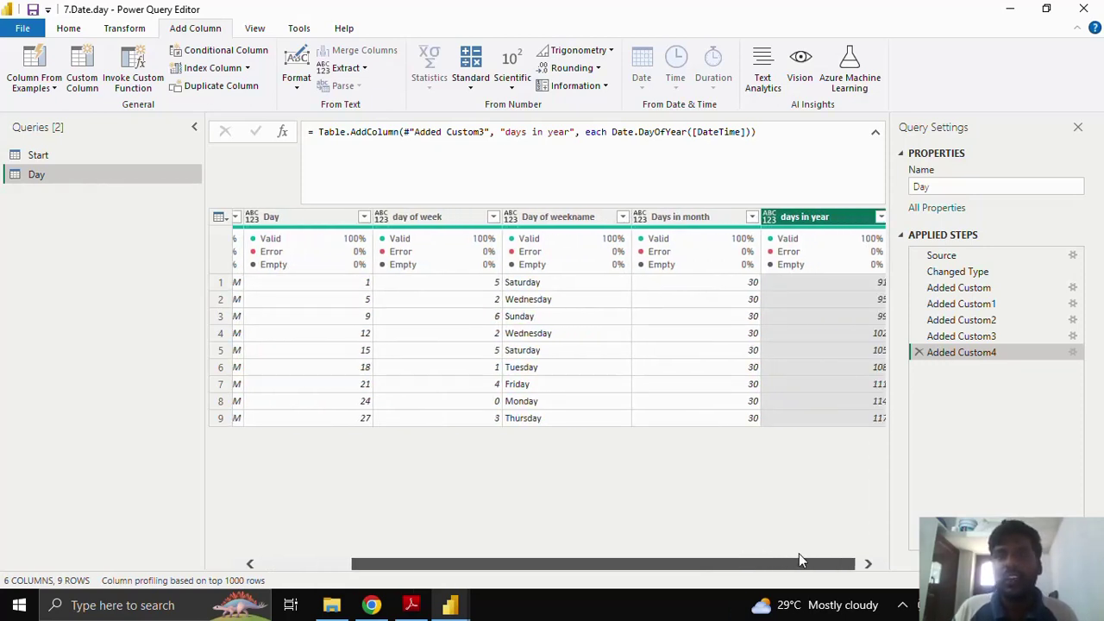
{"action": "left_click_drag", "start_coordinate": [799, 559], "coordinate": [799, 559]}
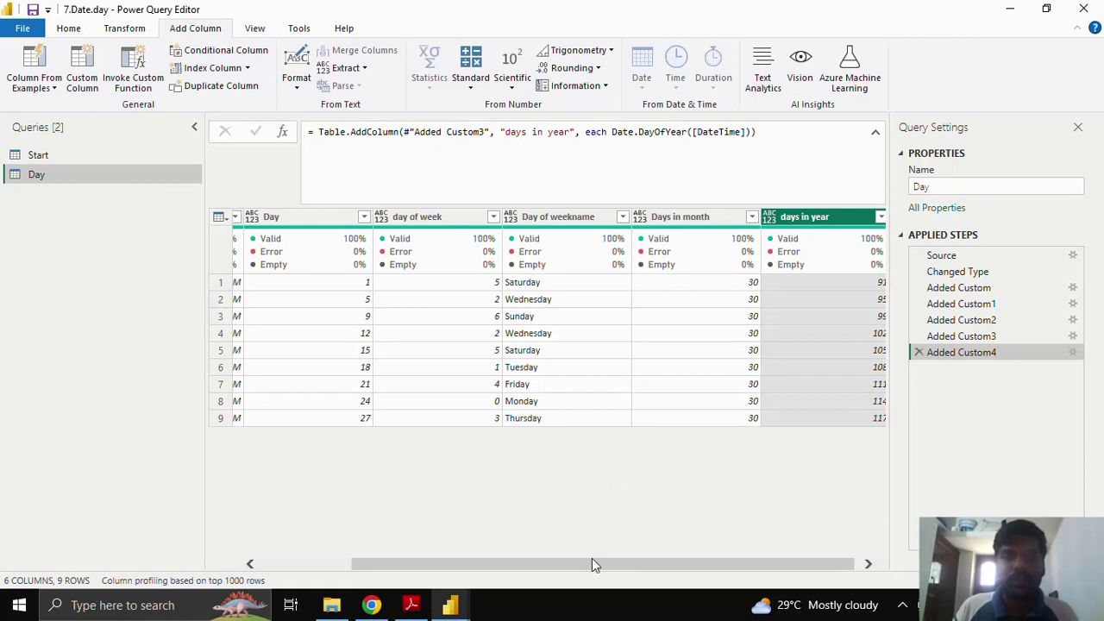
{"action": "left_click_drag", "start_coordinate": [592, 558], "coordinate": [618, 553]}
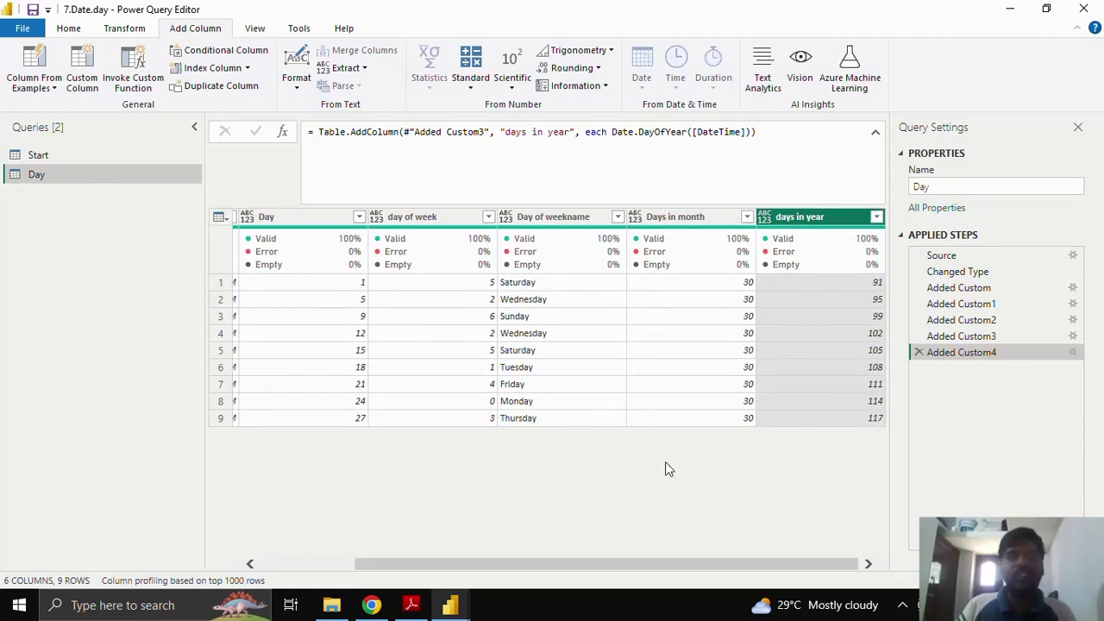